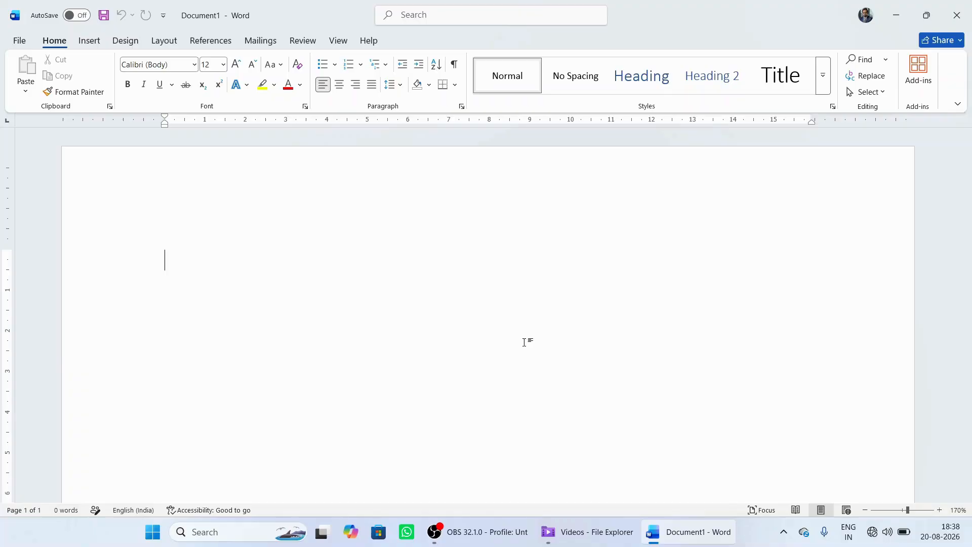
# Step: Enter the person's full name on the first line of the blank document
pyautogui.write('su')
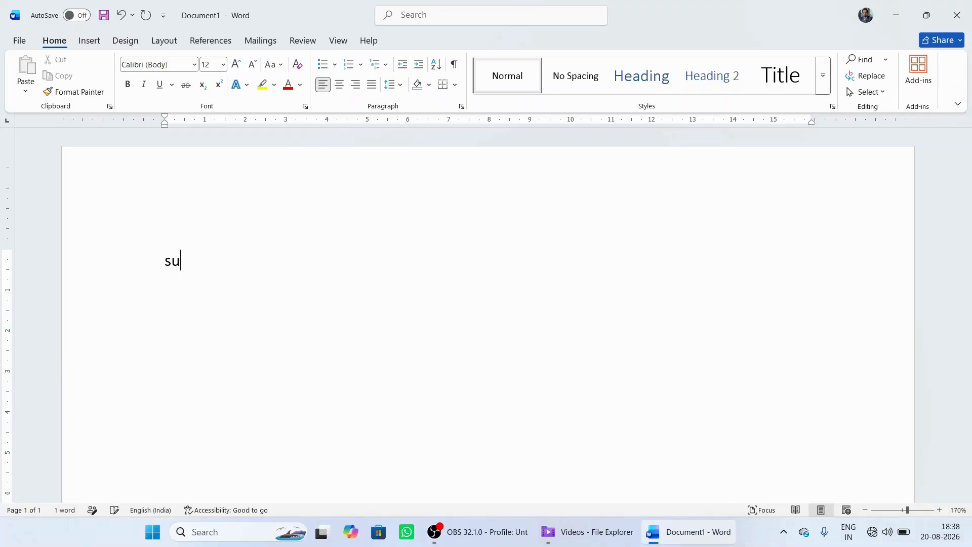
pyautogui.write('bhasish D')
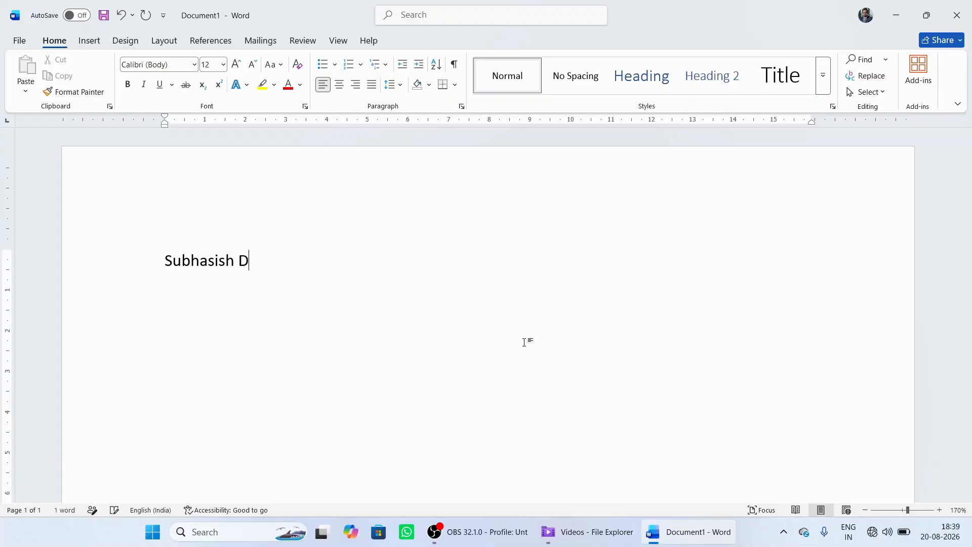
pyautogui.write('Ash')
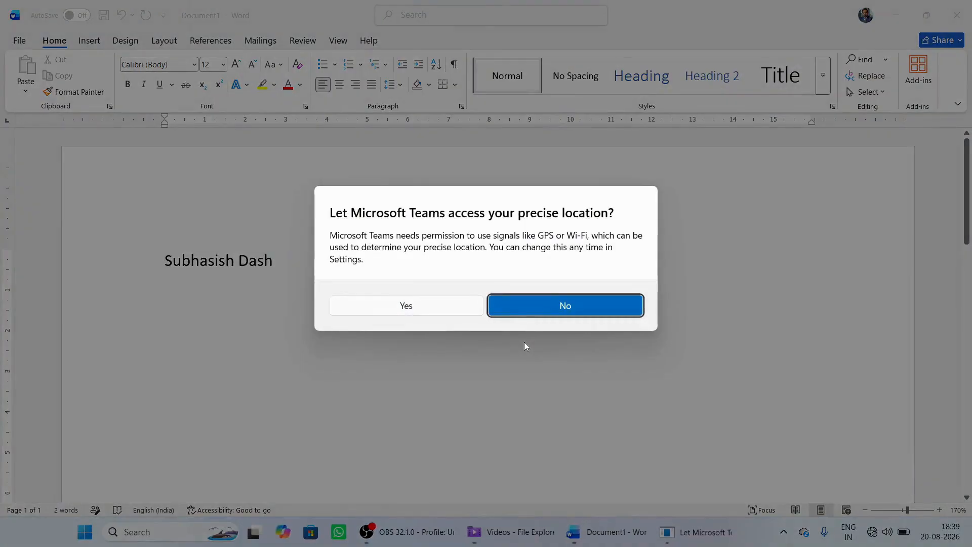
pyautogui.click(571, 310)
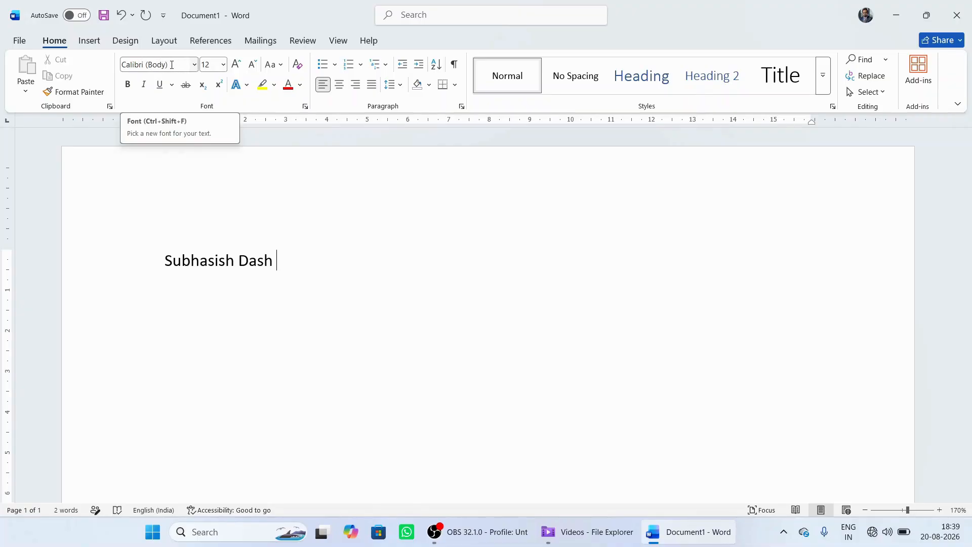
# Step: Change the font of only the surname on the first line to Times New Roman
pyautogui.click(172, 64)
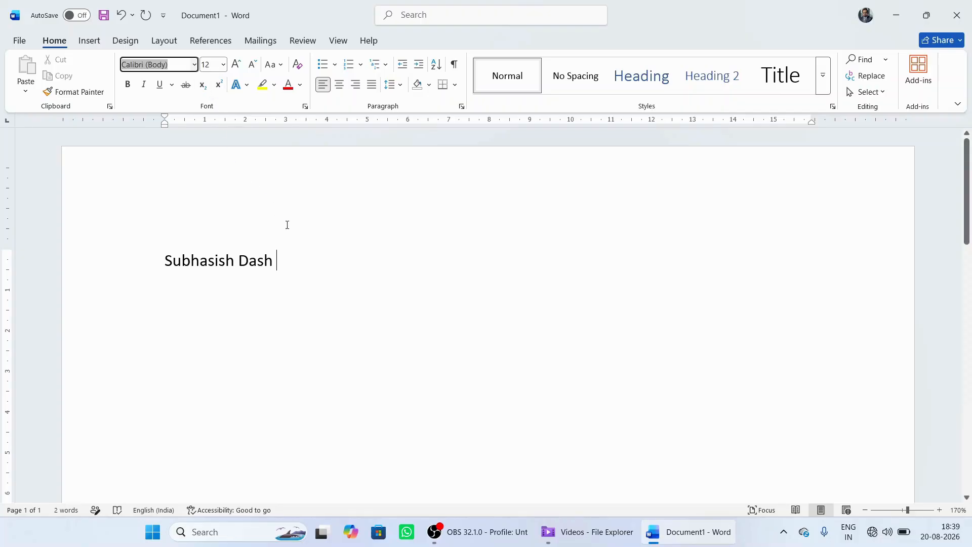
pyautogui.click(281, 260)
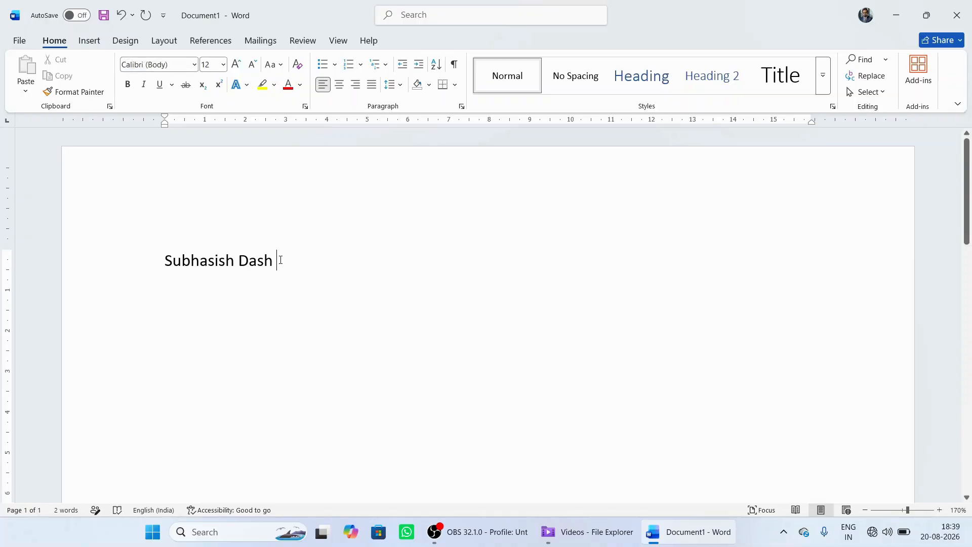
pyautogui.moveTo(275, 263); pyautogui.dragTo(243, 267)
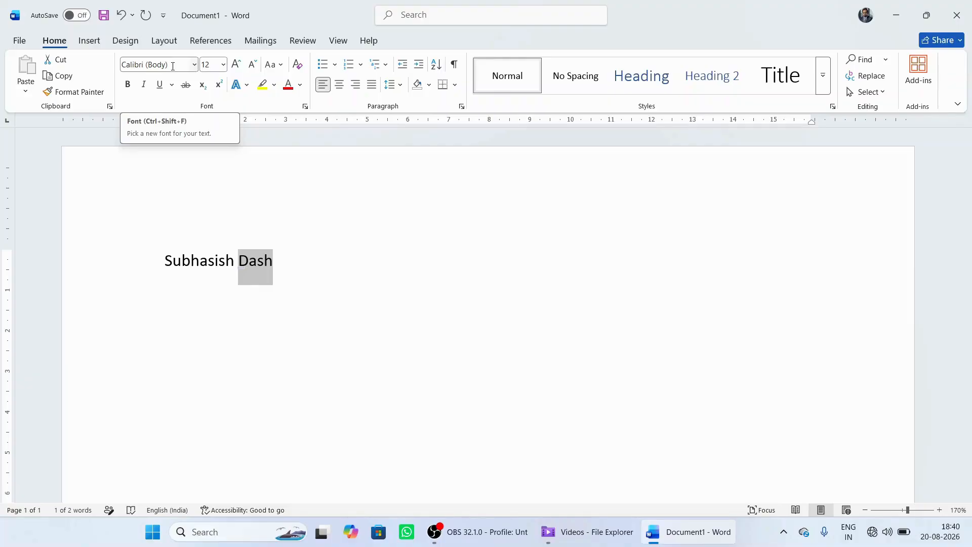
pyautogui.click(173, 67)
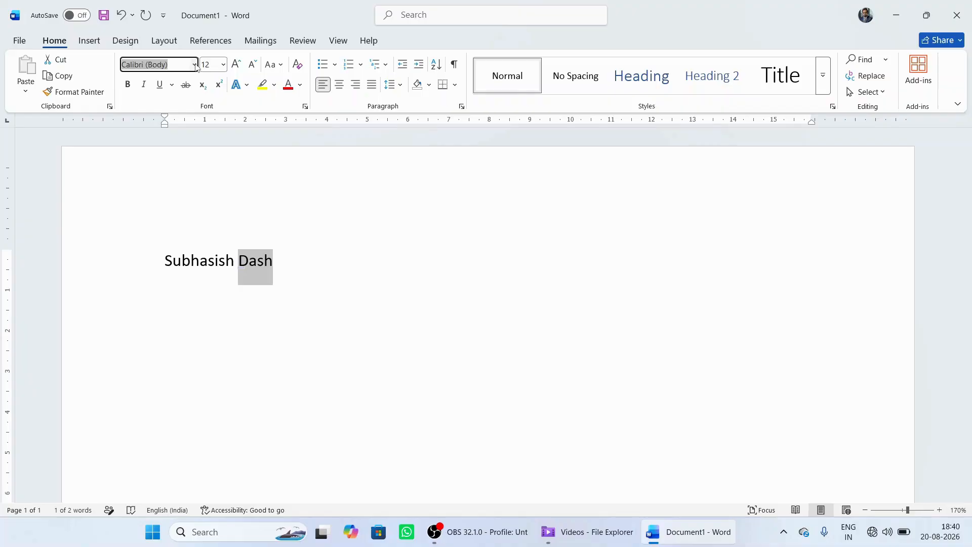
pyautogui.click(195, 65)
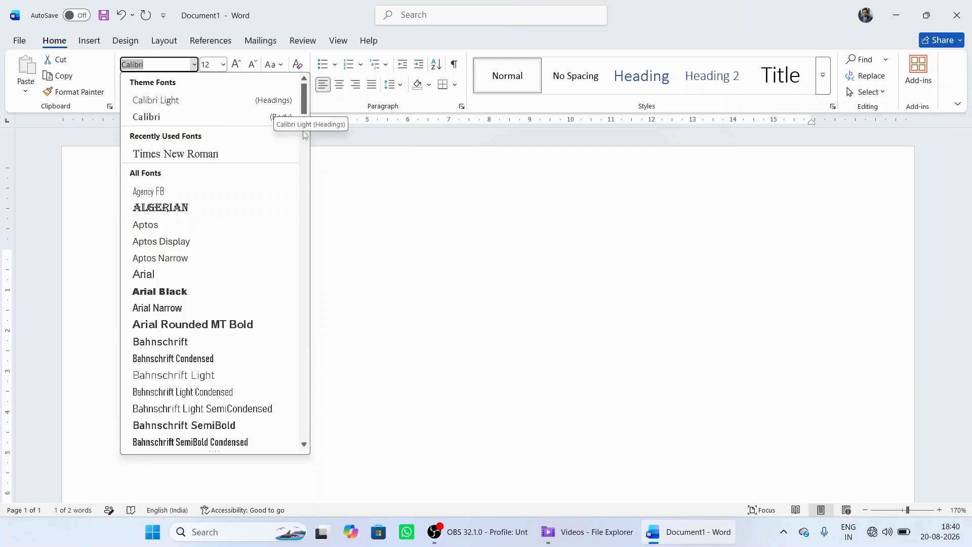
pyautogui.moveTo(303, 98)
pyautogui.mouseDown()
pyautogui.moveTo(303, 105)
pyautogui.moveTo(303, 98)
pyautogui.mouseUp()
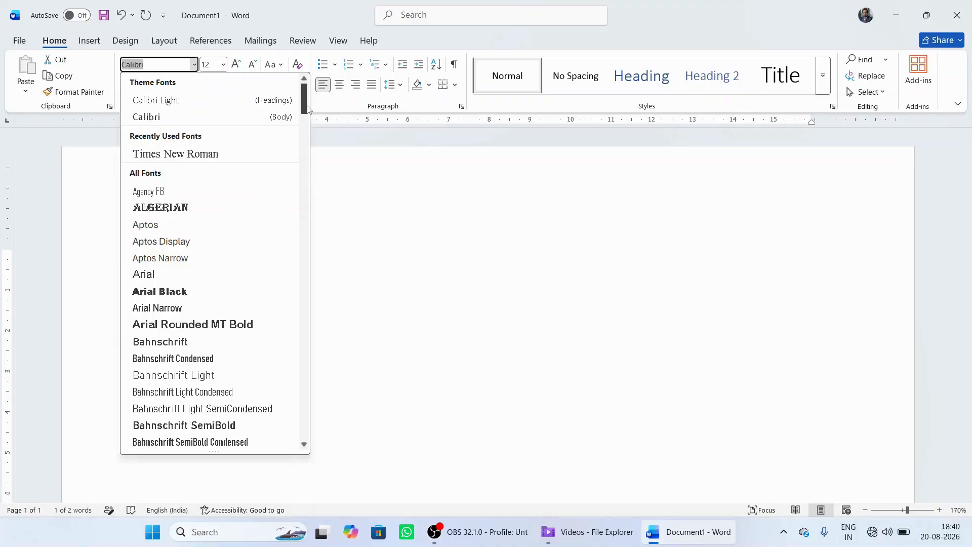
pyautogui.moveTo(304, 108)
pyautogui.mouseDown()
pyautogui.moveTo(317, 142)
pyautogui.moveTo(309, 176)
pyautogui.moveTo(307, 156)
pyautogui.moveTo(311, 217)
pyautogui.moveTo(304, 95)
pyautogui.mouseUp()
pyautogui.click(203, 155)
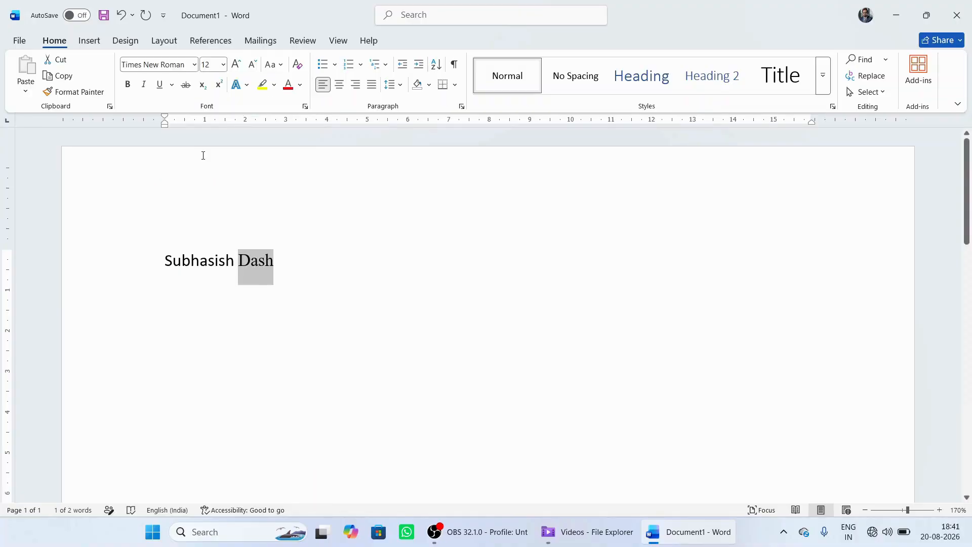
pyautogui.click(286, 266)
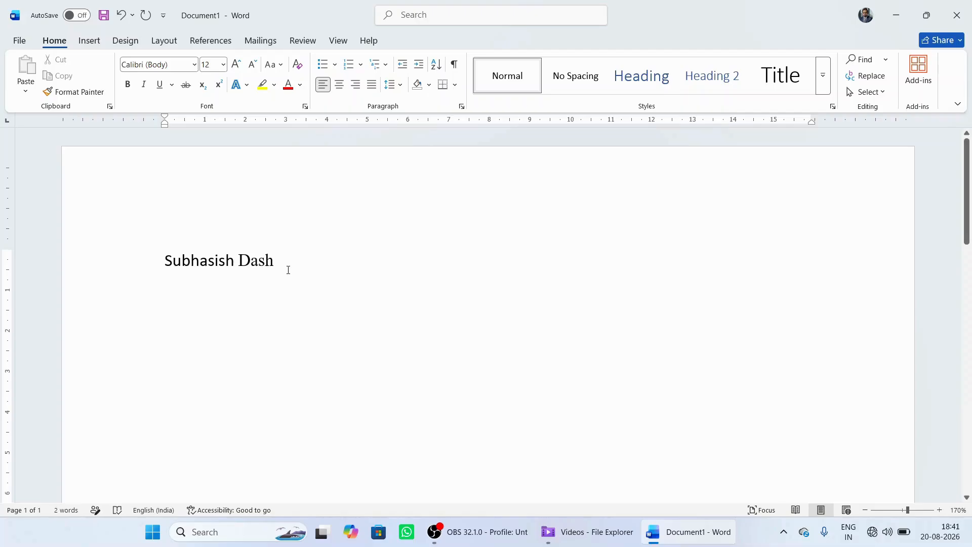
# Step: Change the font of the whole full name to Lucida Calligraphy
pyautogui.click(203, 263)
pyautogui.click(251, 261)
pyautogui.moveTo(167, 259); pyautogui.dragTo(277, 267)
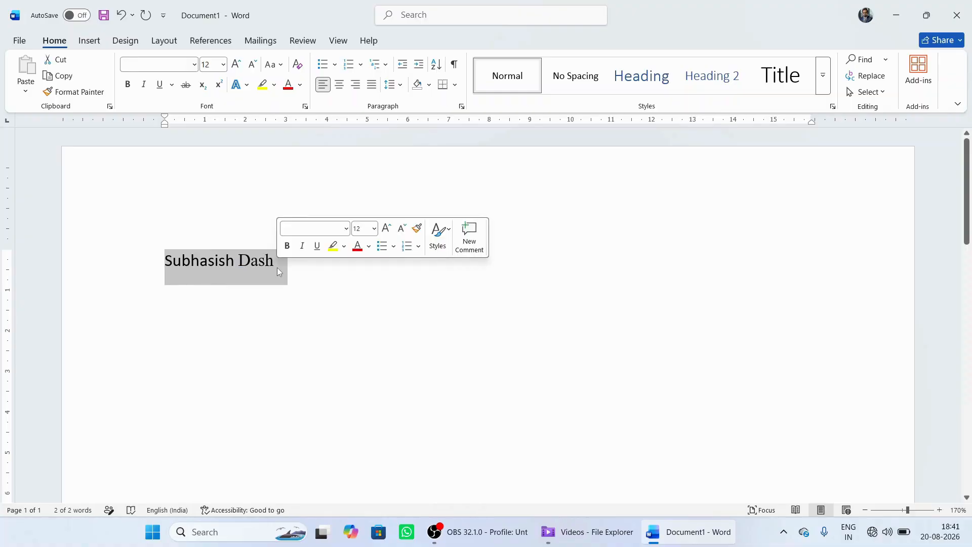
pyautogui.click(310, 229)
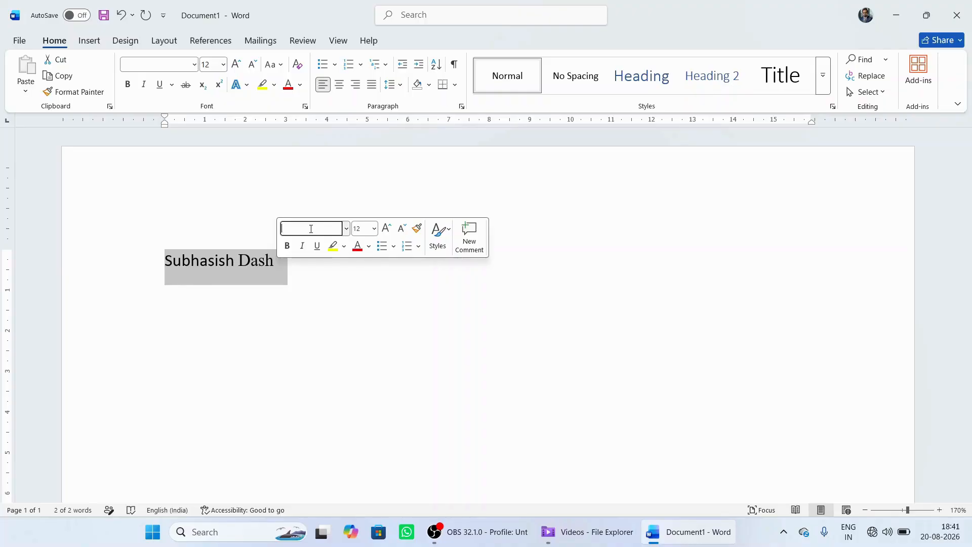
pyautogui.write('L')
pyautogui.write('ucida')
pyautogui.write('d')
pyautogui.press('BackSpace')
pyautogui.press('BackSpace')
pyautogui.press('BackSpace')
pyautogui.press('BackSpace')
pyautogui.press('BackSpace')
pyautogui.write('da C')
pyautogui.press('Return')
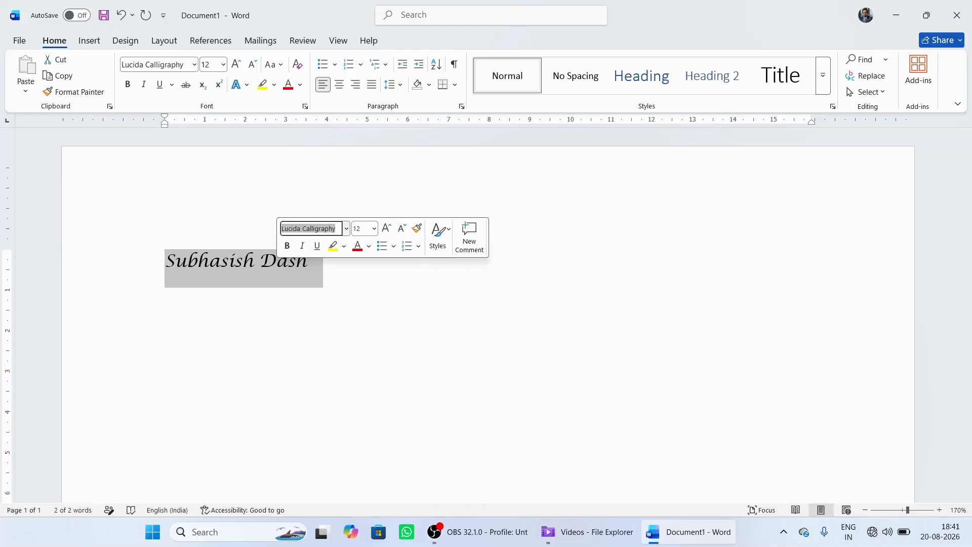
pyautogui.click(363, 295)
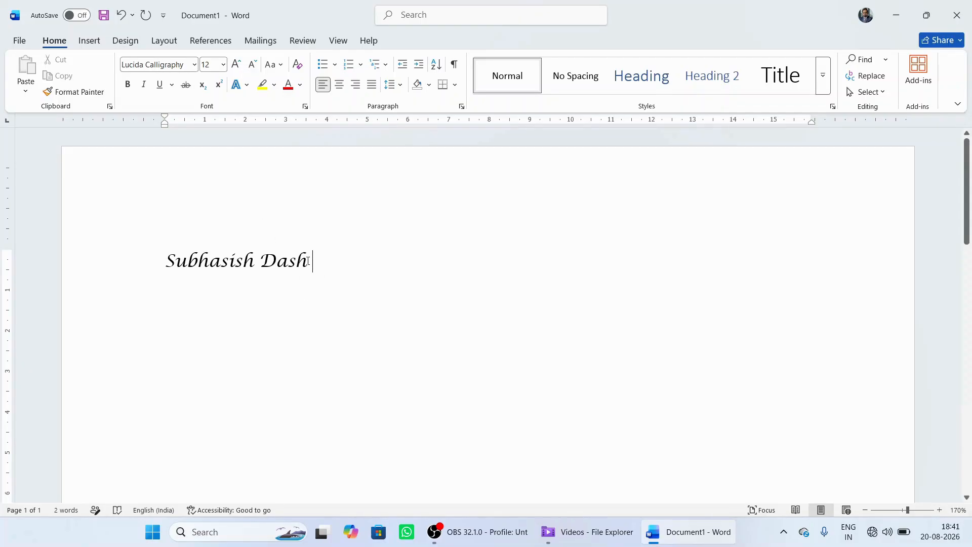
# Step: Change the font of the whole full name to Lucida Bright
pyautogui.moveTo(307, 261); pyautogui.dragTo(166, 261)
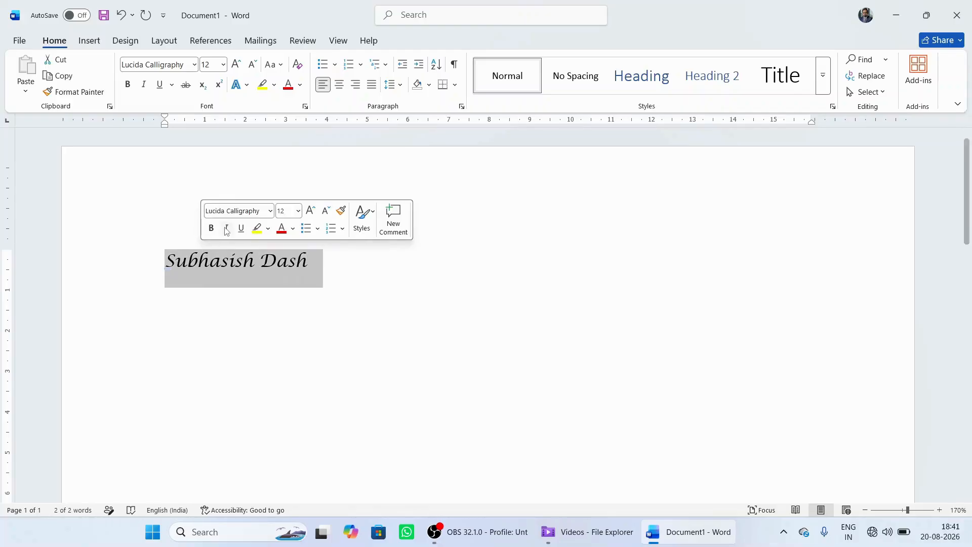
pyautogui.click(236, 212)
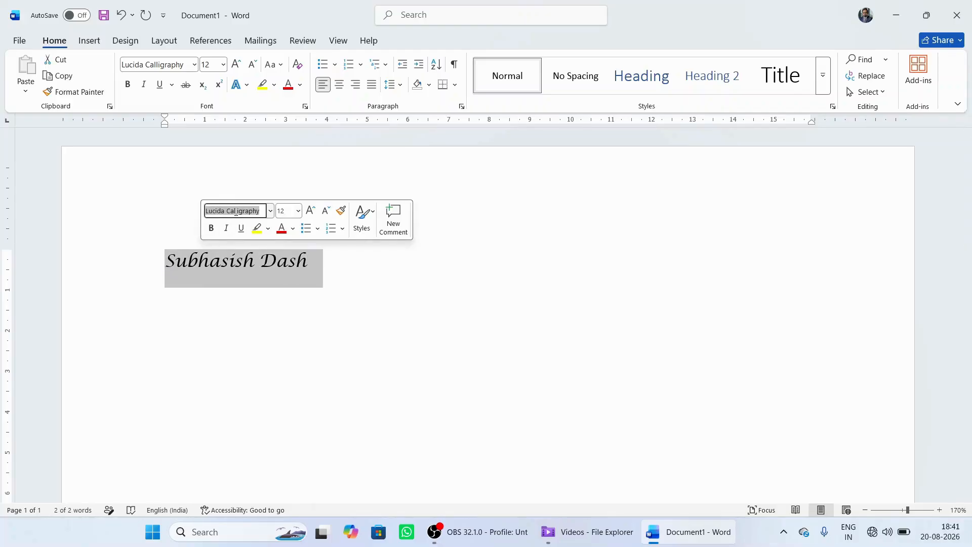
pyautogui.write('Lucida Br')
pyautogui.press('Return')
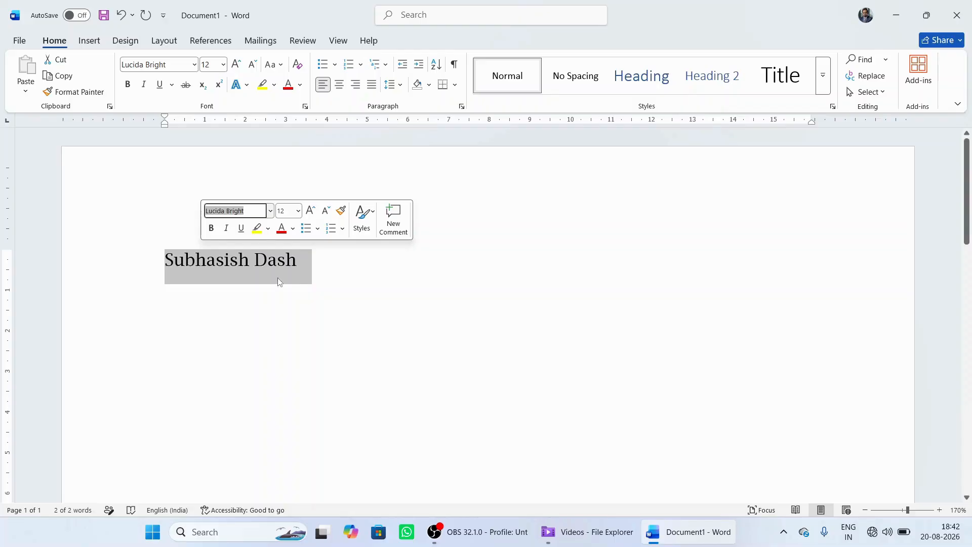
# Step: Change the font of the whole full name to Britannic Bold
pyautogui.click(194, 64)
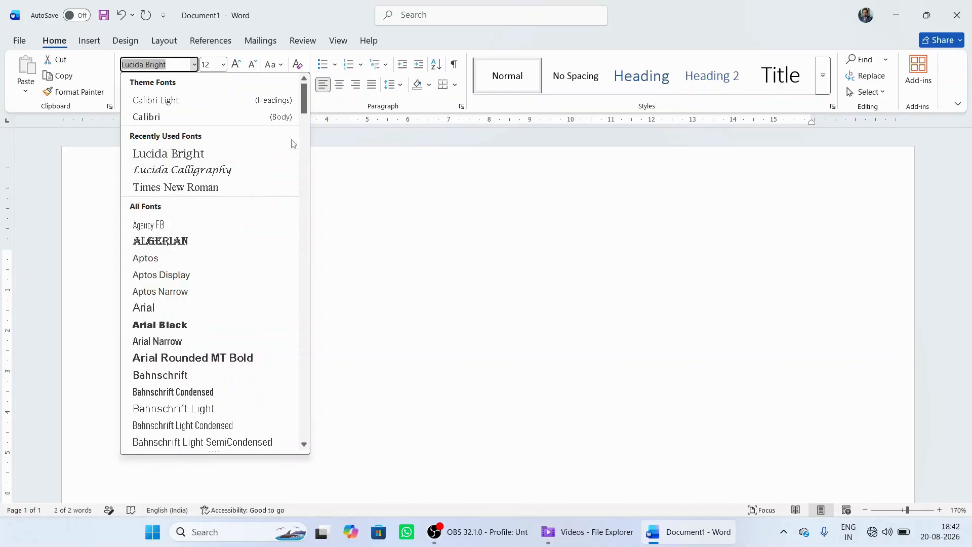
pyautogui.moveTo(303, 109); pyautogui.dragTo(307, 120)
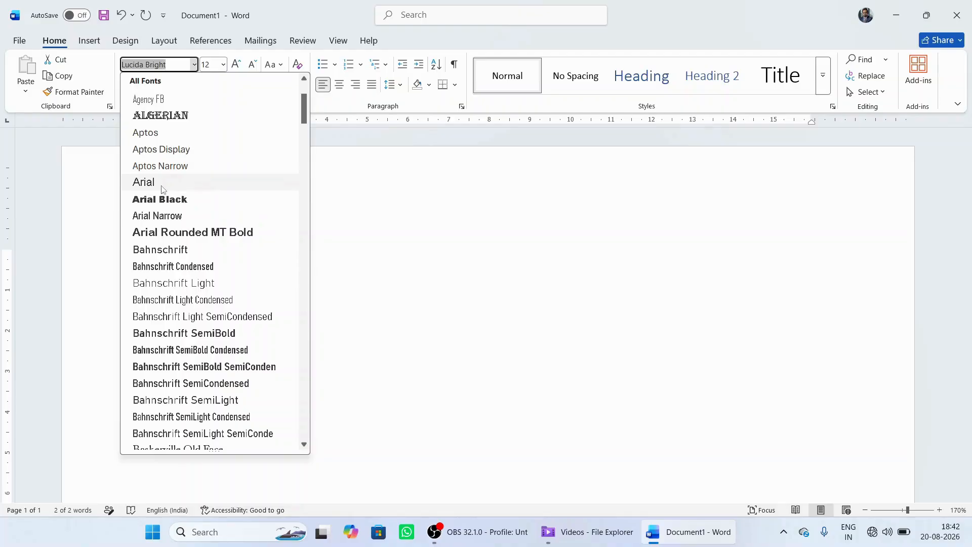
pyautogui.moveTo(304, 120); pyautogui.dragTo(304, 92)
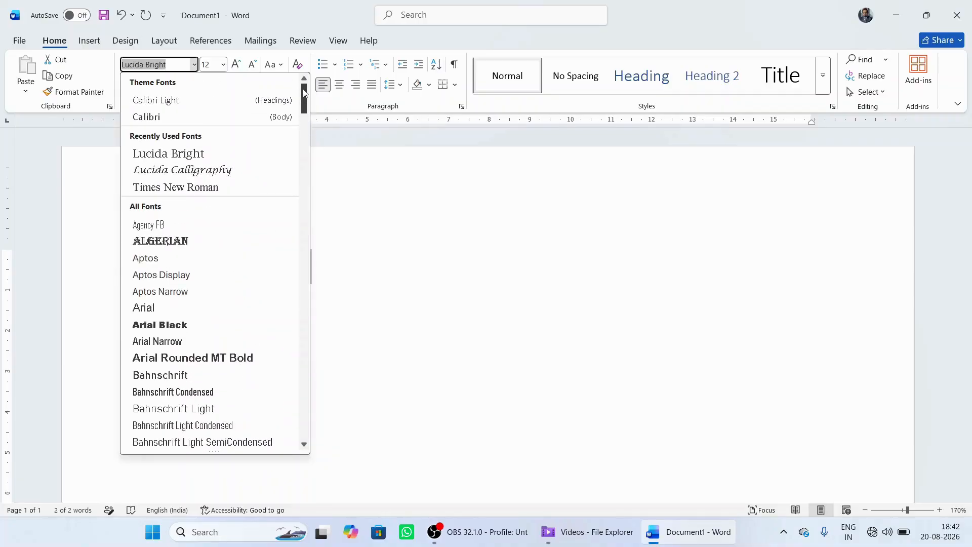
pyautogui.write('Brit')
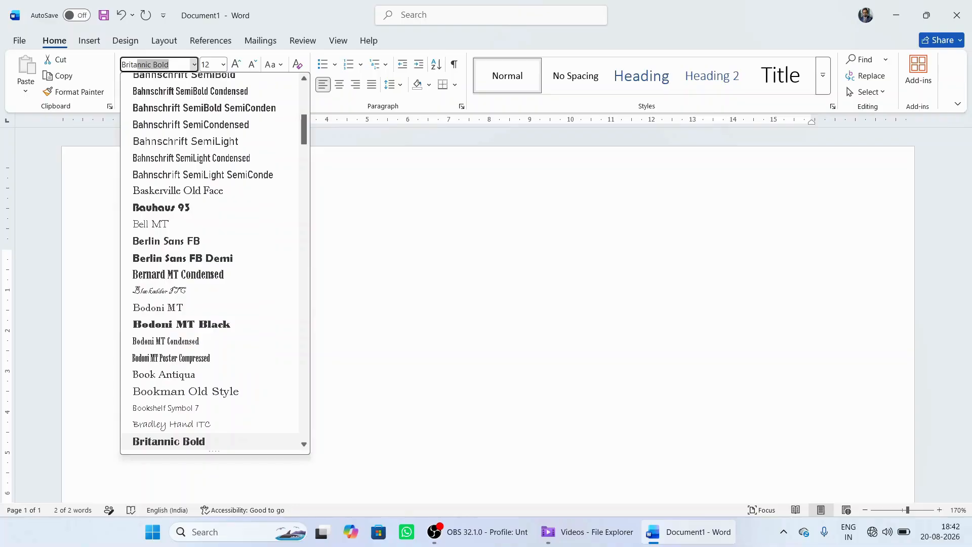
pyautogui.write('anica')
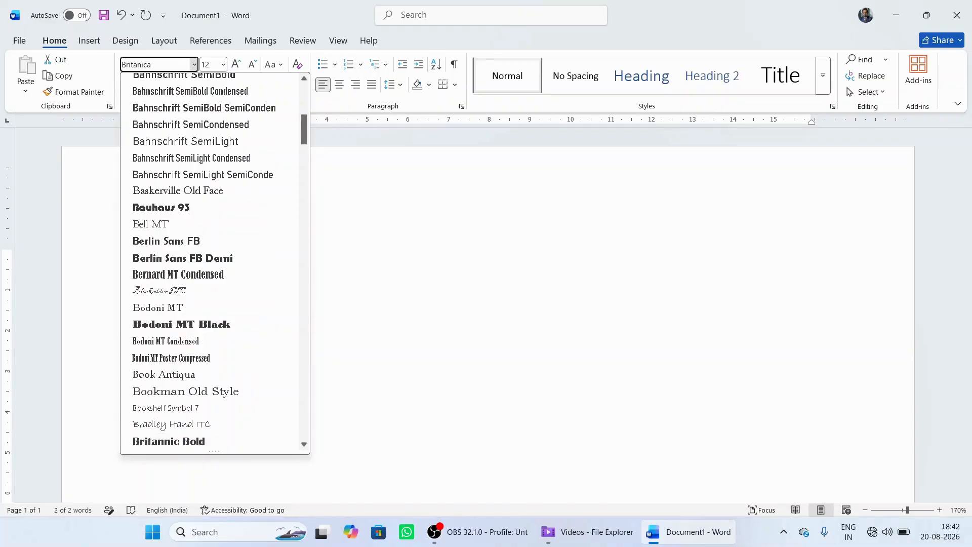
pyautogui.write(' bol')
pyautogui.press('BackSpace')
pyautogui.press('BackSpace')
pyautogui.press('BackSpace')
pyautogui.press('BackSpace')
pyautogui.press('BackSpace')
pyautogui.press('BackSpace')
pyautogui.press('BackSpace')
pyautogui.press('BackSpace')
pyautogui.press('BackSpace')
pyautogui.press('BackSpace')
pyautogui.press('BackSpace')
pyautogui.press('BackSpace')
pyautogui.write('B')
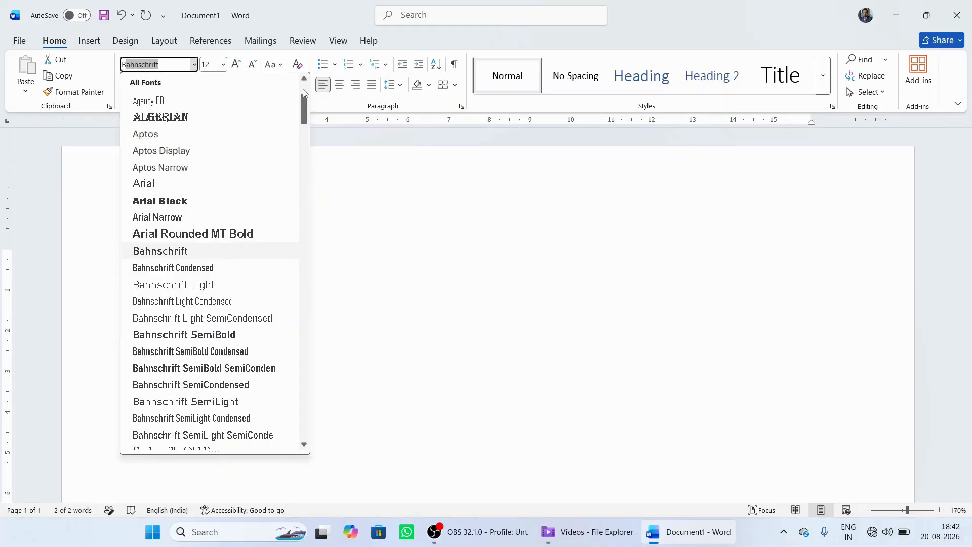
pyautogui.write('ritannic Bold')
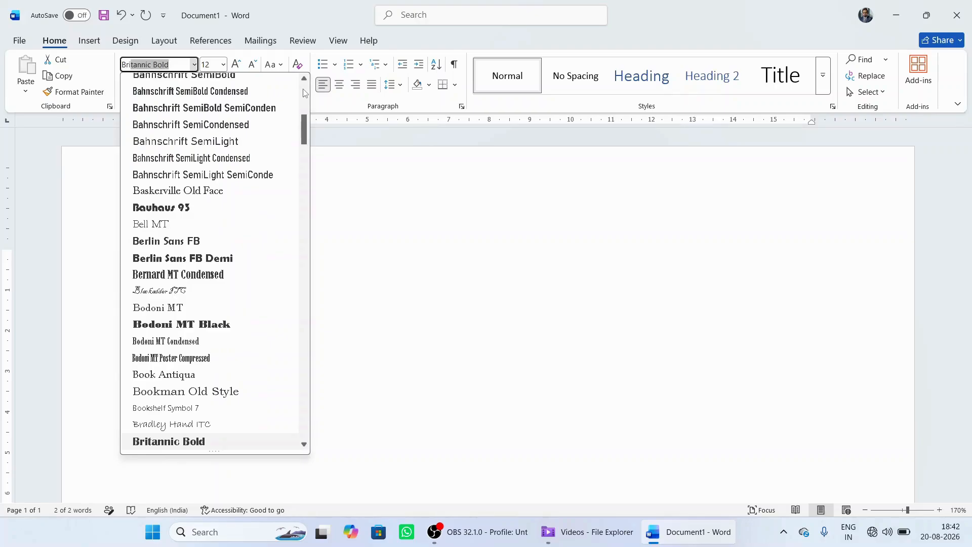
pyautogui.press('Return')
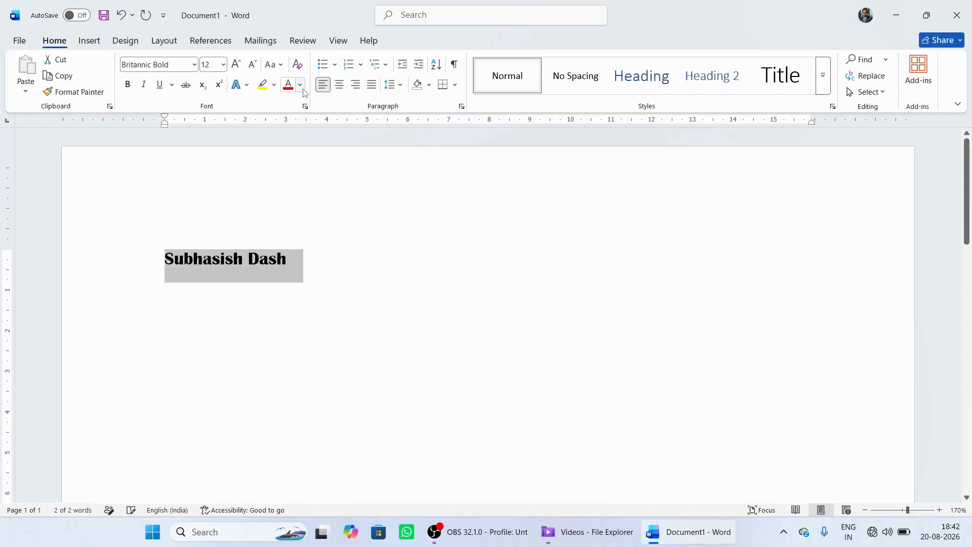
pyautogui.click(358, 263)
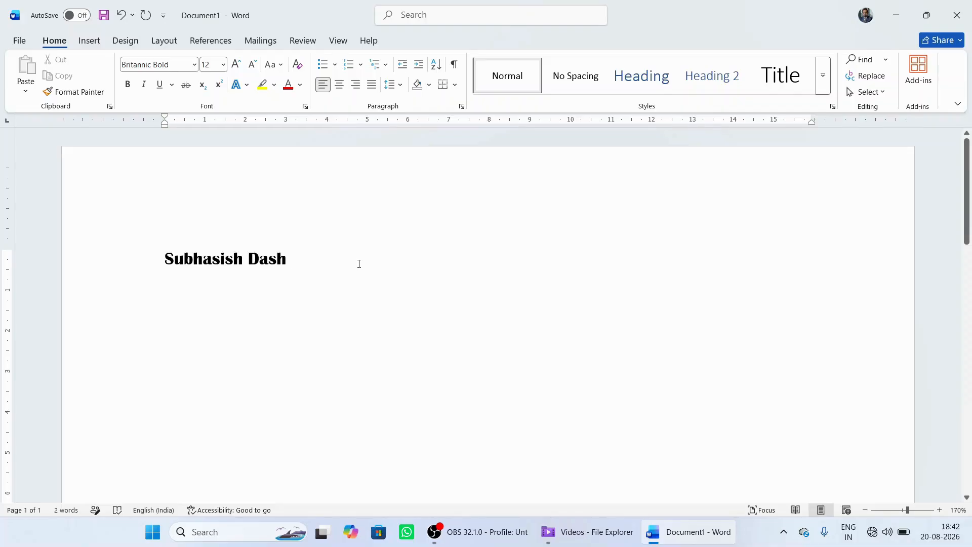
# Step: Start a new line below the full name and enter the first name there in Calibri (Body)
pyautogui.press('Return')
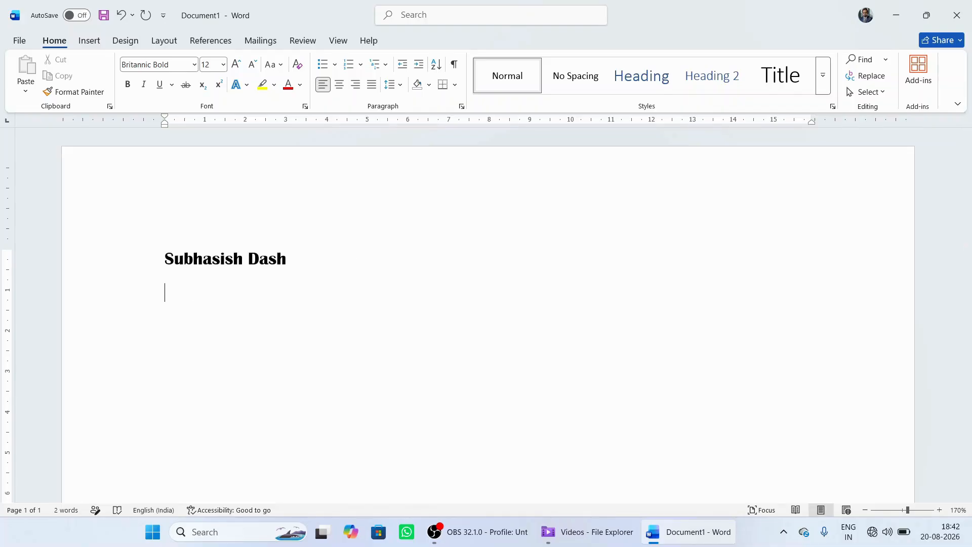
pyautogui.click(193, 65)
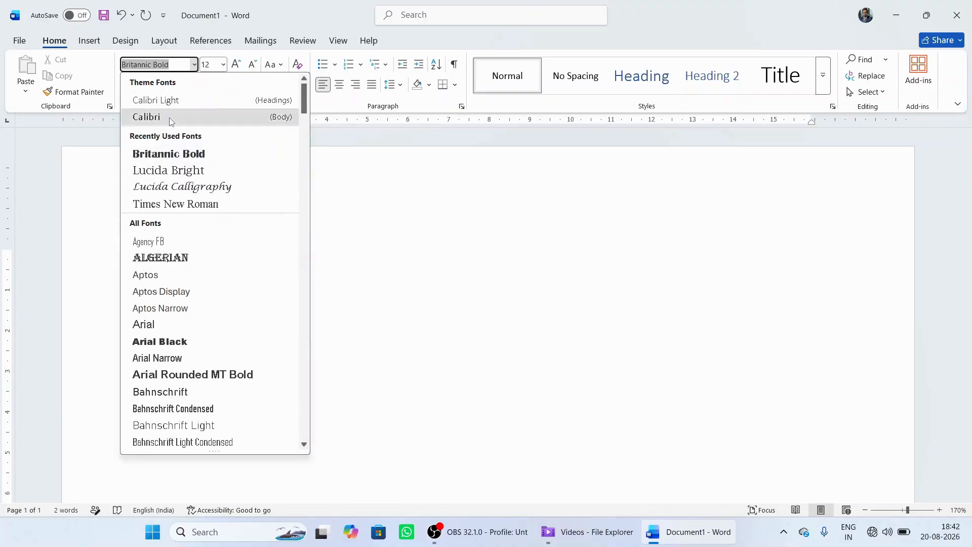
pyautogui.click(192, 117)
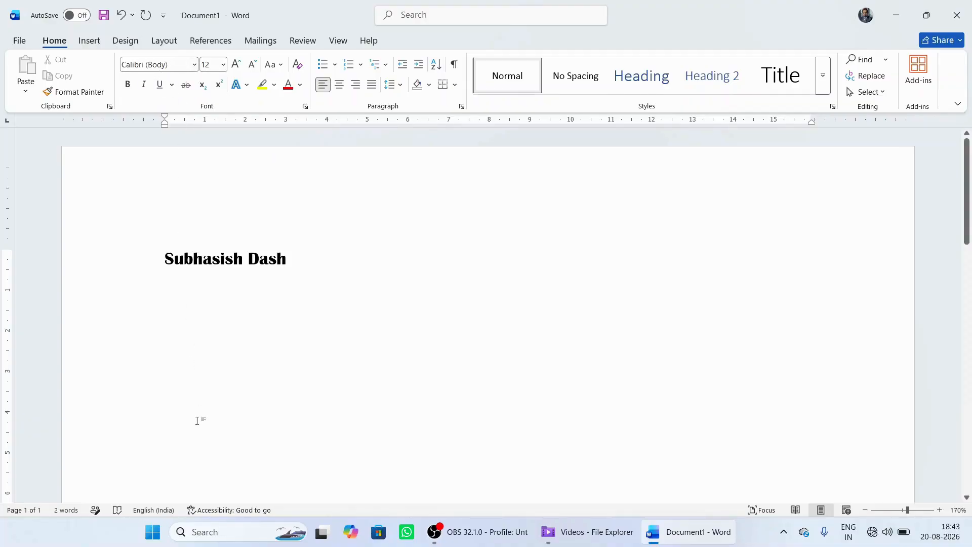
pyautogui.write('subhasish')
# Step: Make the first name on the second line bold
pyautogui.click(199, 294)
pyautogui.click(171, 294)
pyautogui.moveTo(168, 294); pyautogui.dragTo(254, 293)
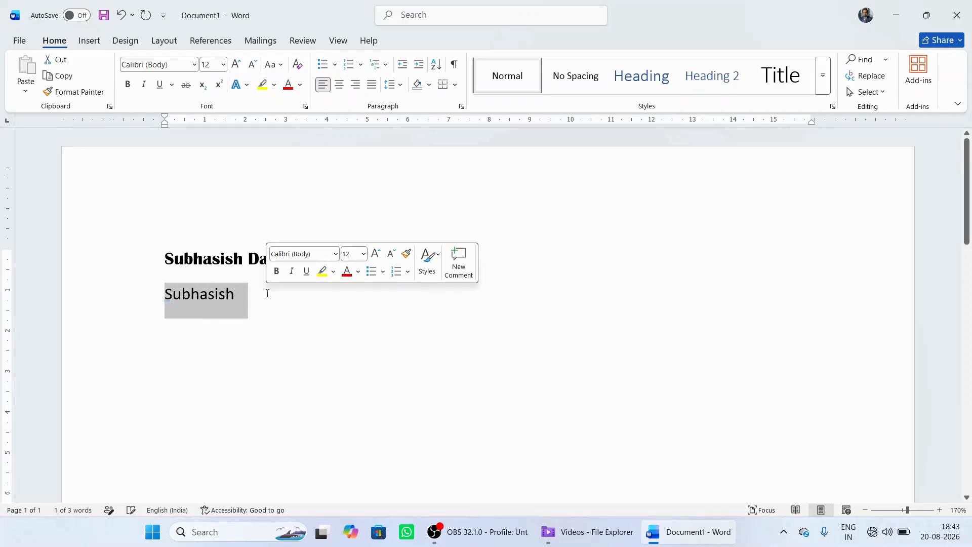
pyautogui.click(277, 271)
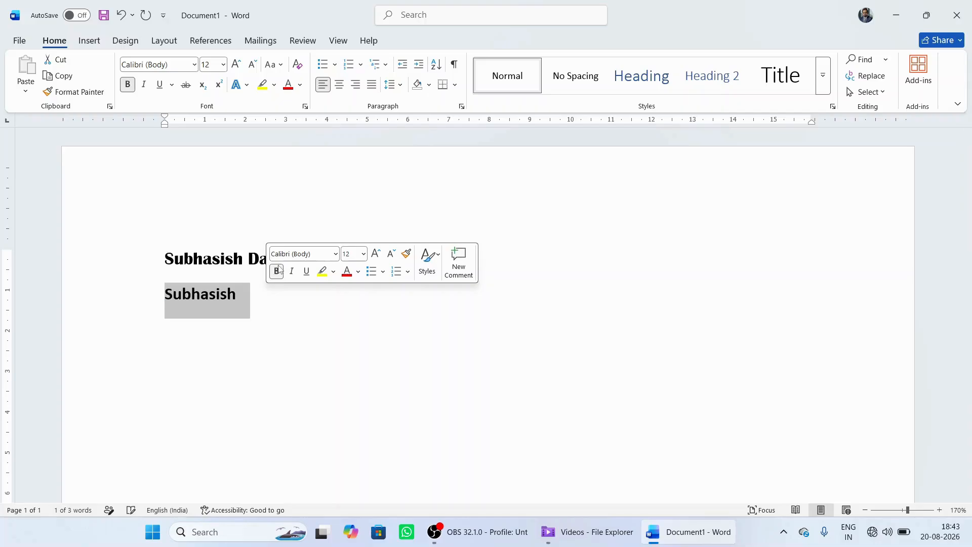
pyautogui.click(280, 317)
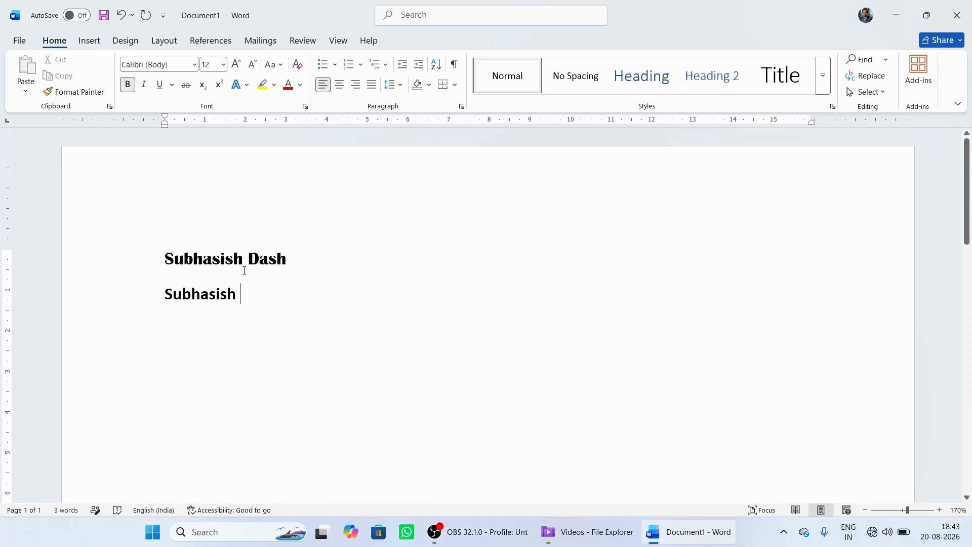
pyautogui.press('BackSpace')
pyautogui.click(260, 258)
pyautogui.tripleClick(187, 296)
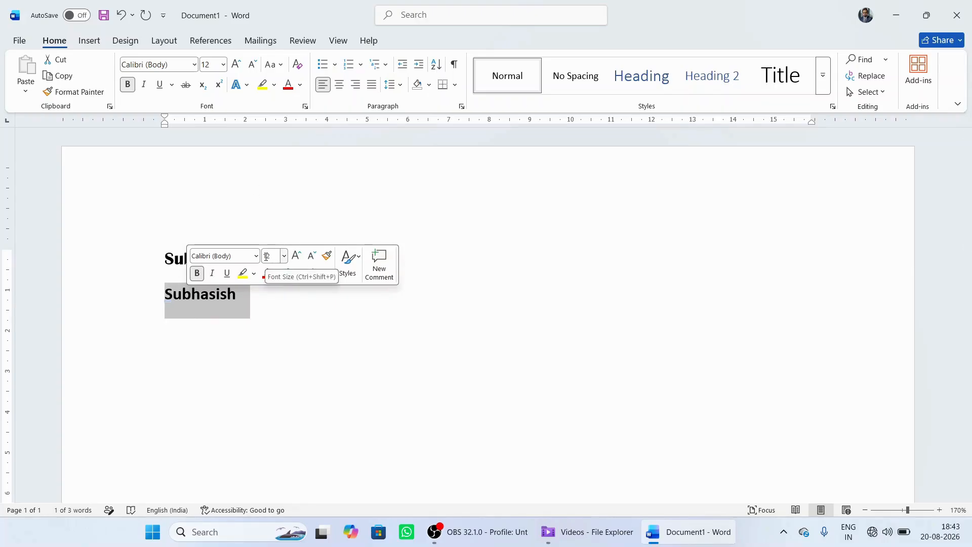
pyautogui.click(224, 65)
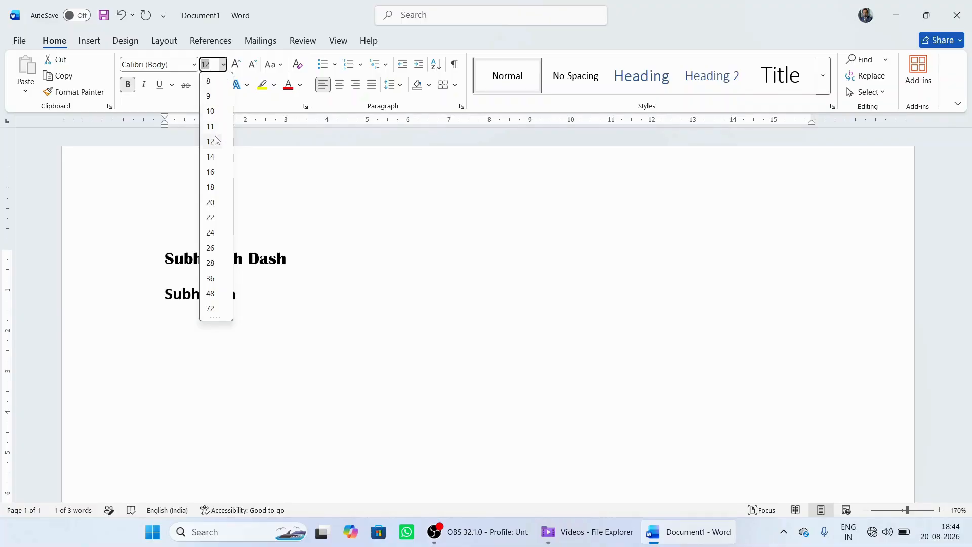
pyautogui.click(370, 303)
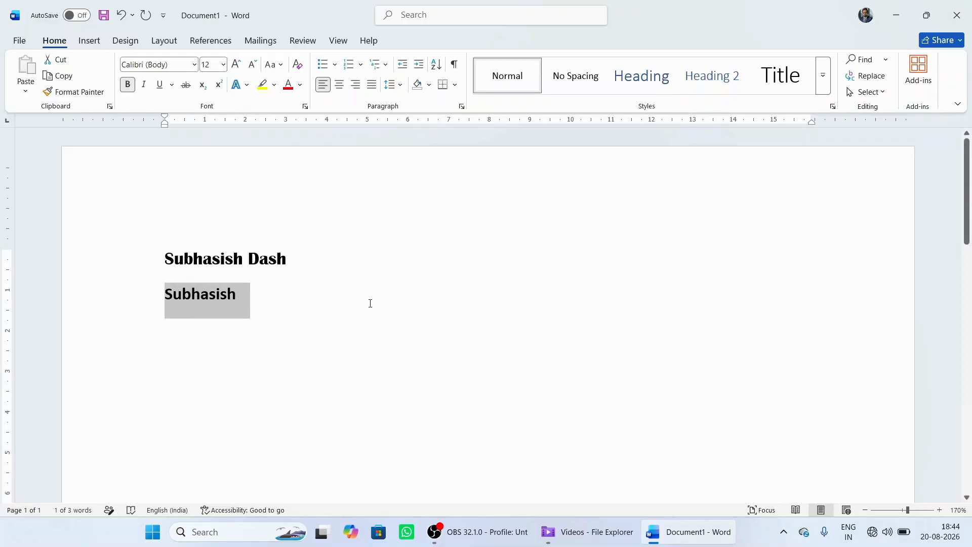
# Step: Indent the first name on the second line by four tab stops
pyautogui.click(168, 298)
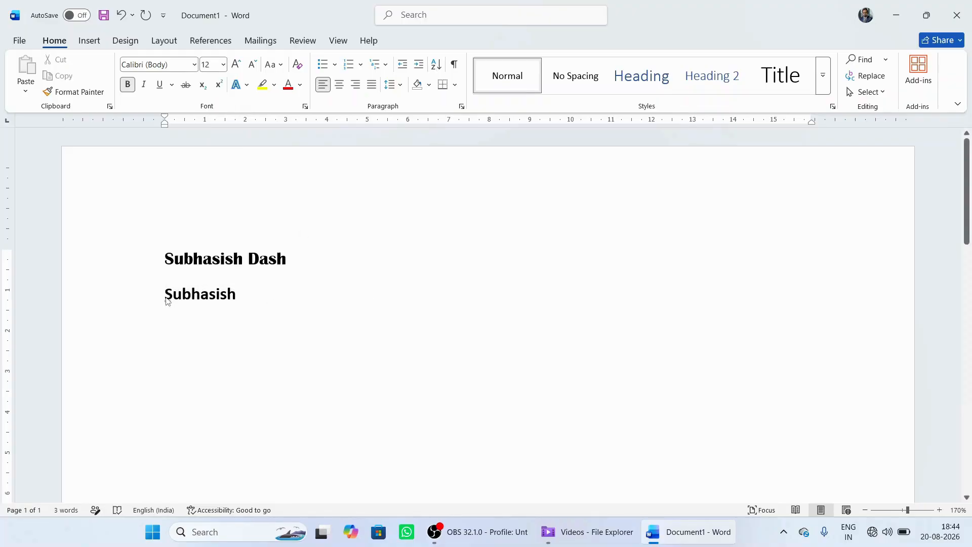
pyautogui.press('Tab')
pyautogui.press('Tab')
pyautogui.press('Tab')
pyautogui.press('Tab')
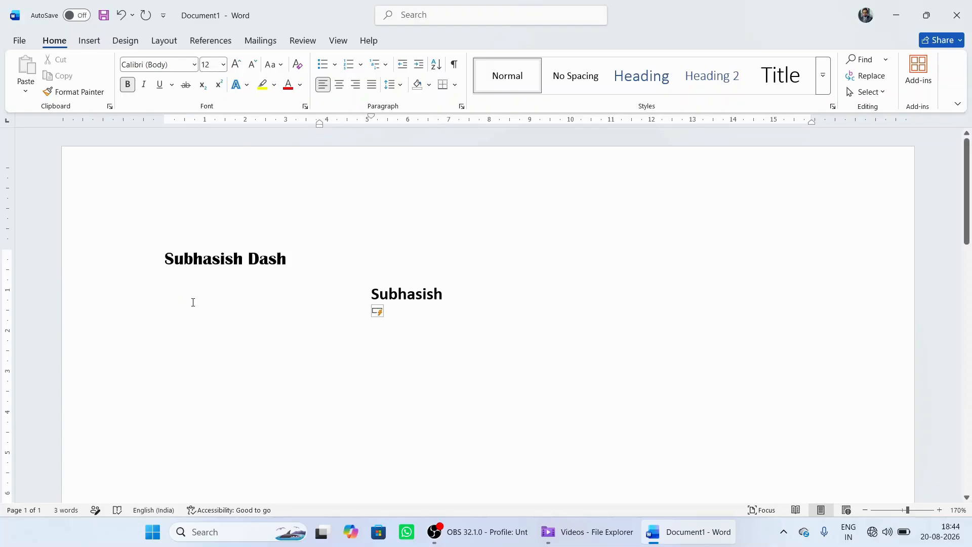
# Step: Set the font size of the first name on the second line to 18
pyautogui.tripleClick(430, 295)
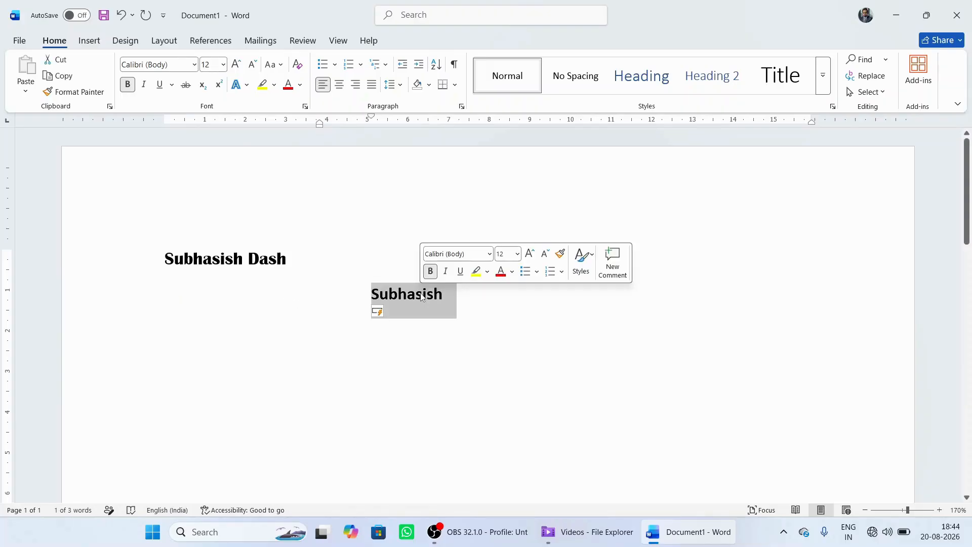
pyautogui.click(223, 64)
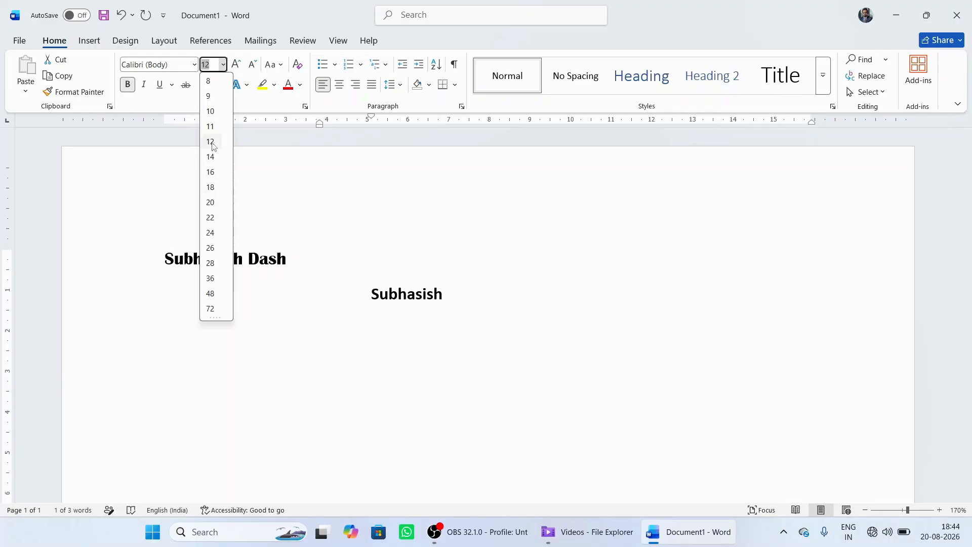
pyautogui.click(217, 187)
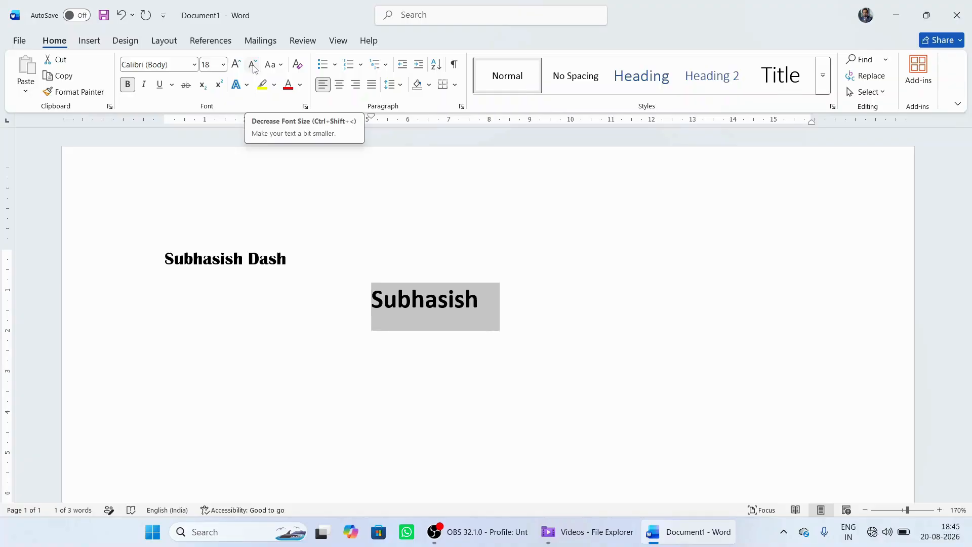
# Step: Decrease the second-line first name's font size one increment at a time down to 11
pyautogui.click(254, 68)
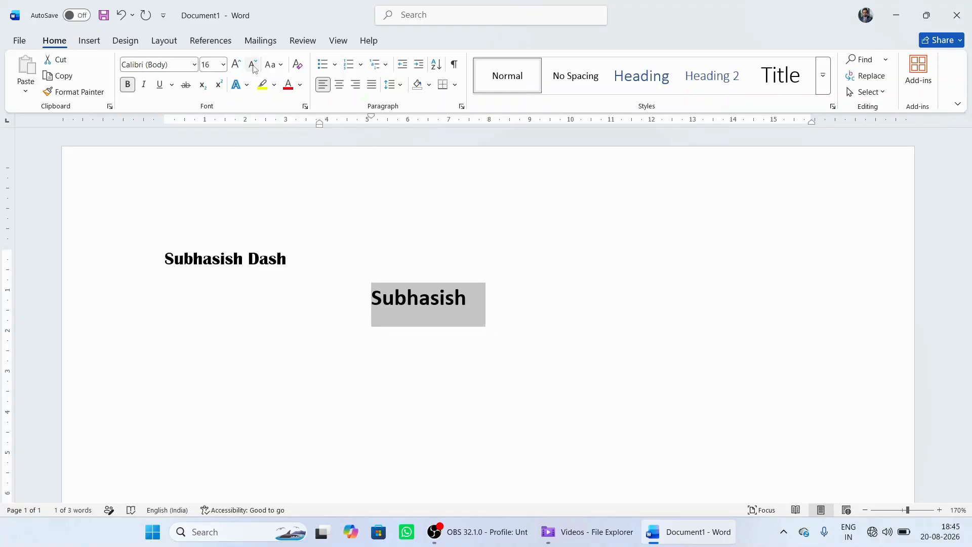
pyautogui.click(254, 69)
pyautogui.click(254, 69)
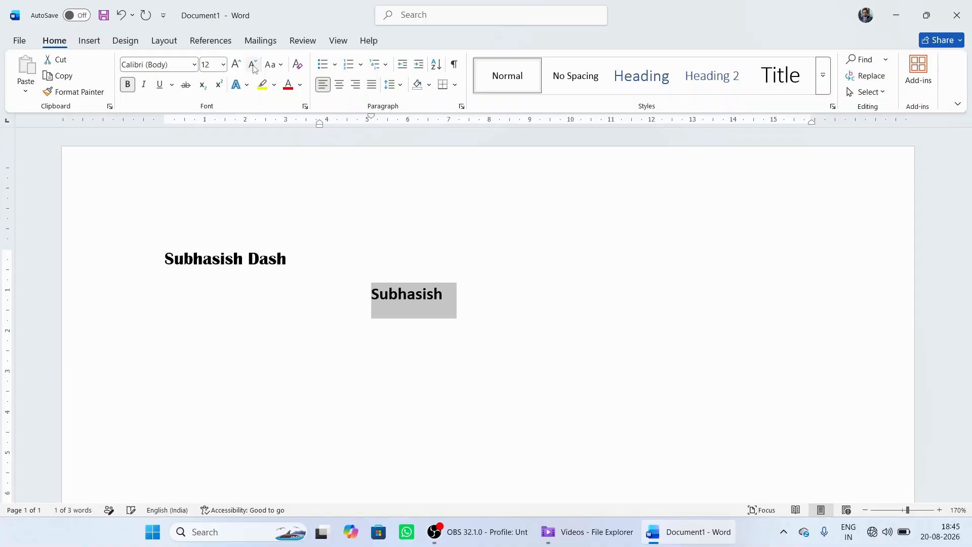
pyautogui.click(254, 69)
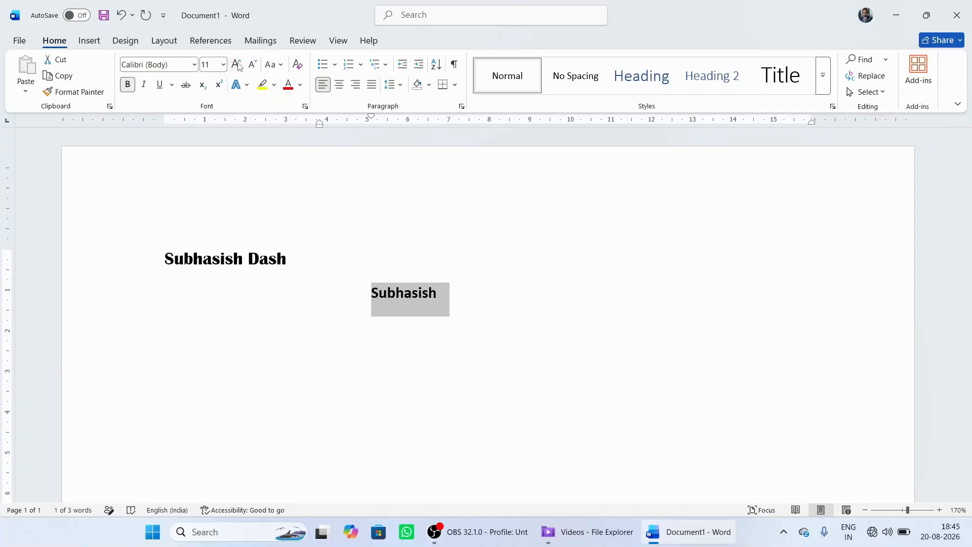
# Step: Increase the second-line first name's font size one increment at a time up to 18
pyautogui.click(236, 64)
pyautogui.click(237, 64)
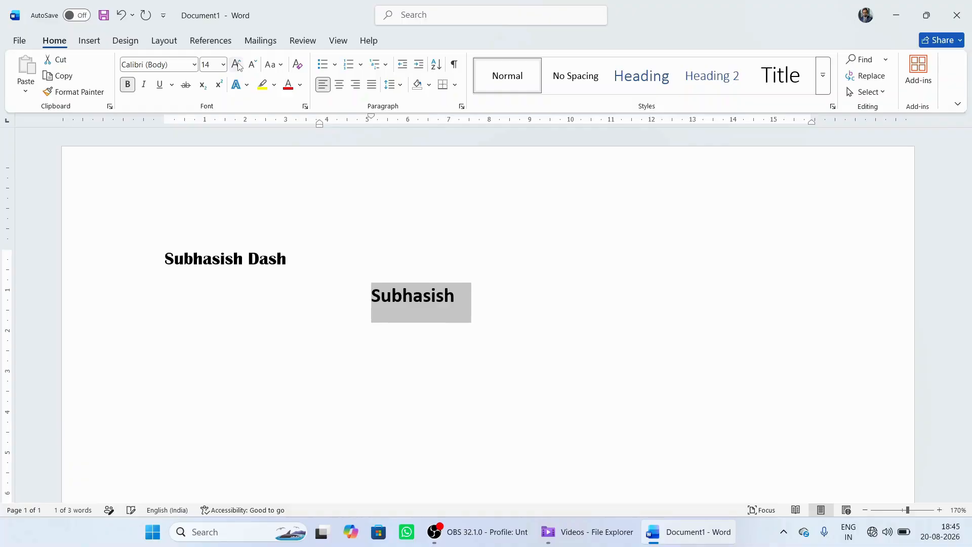
pyautogui.click(236, 64)
pyautogui.click(236, 64)
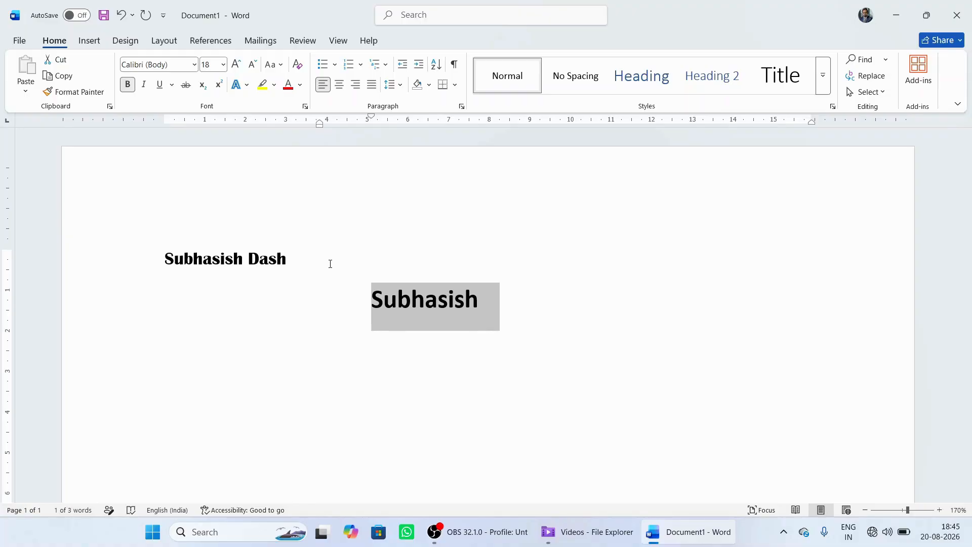
pyautogui.click(436, 311)
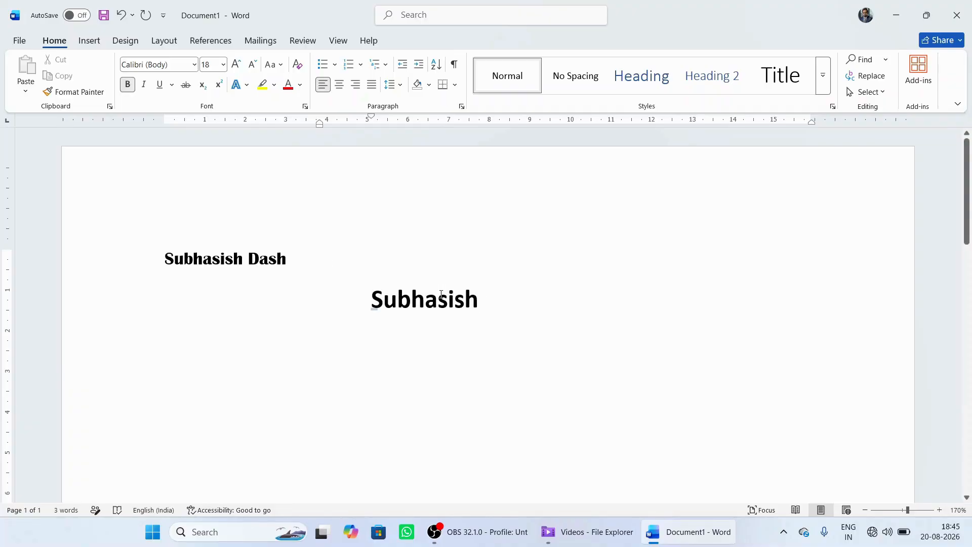
# Step: Try italic on the first name in the second line and turn it off again
pyautogui.doubleClick(430, 298)
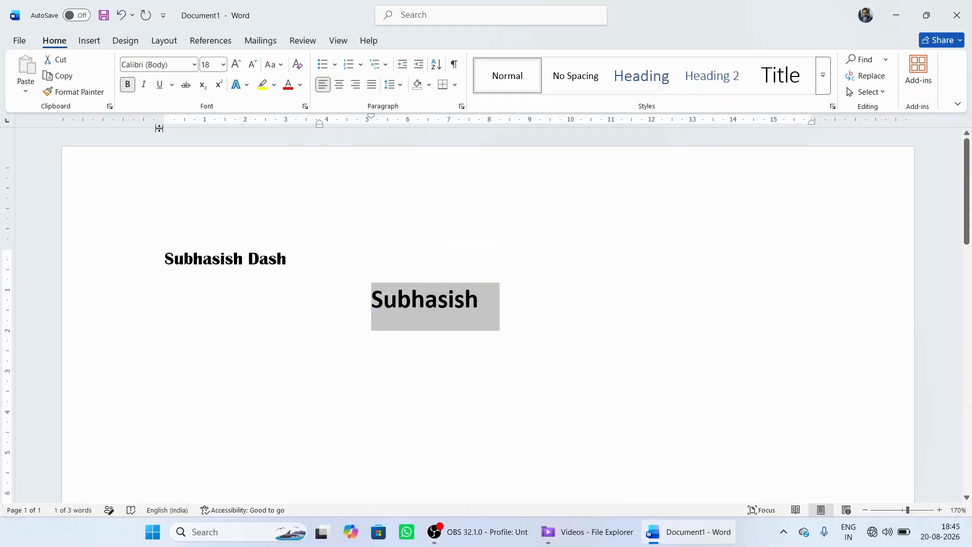
pyautogui.click(145, 85)
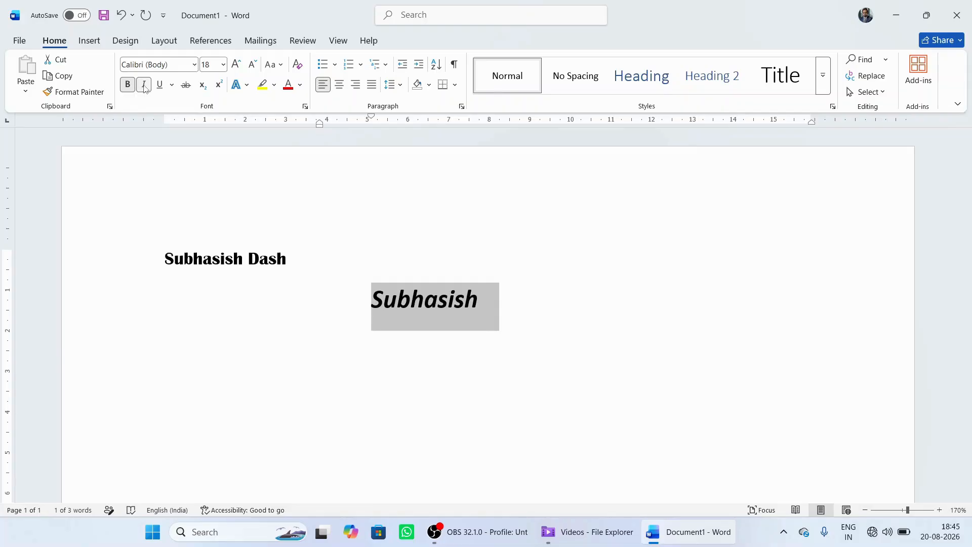
pyautogui.click(144, 85)
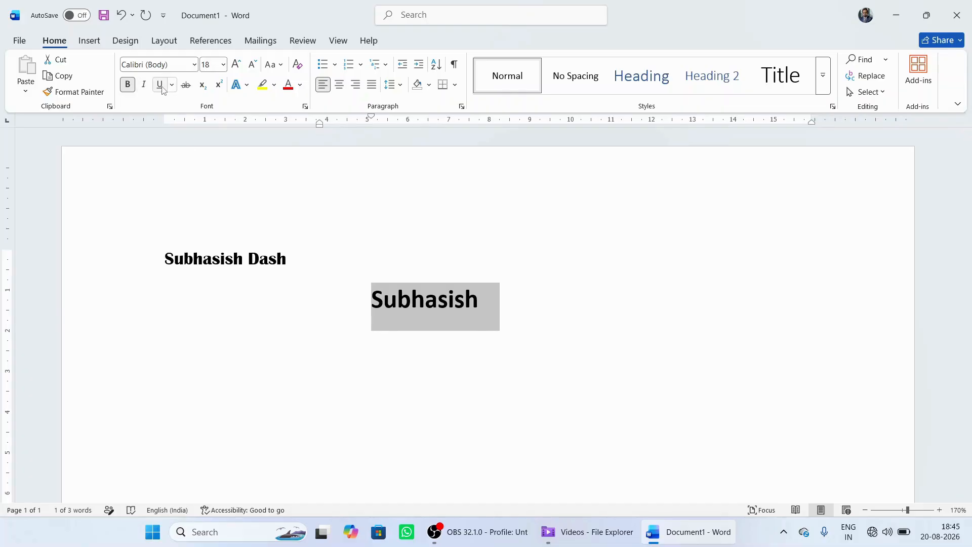
# Step: Underline the first name on the second line and switch the underline style to double
pyautogui.click(160, 85)
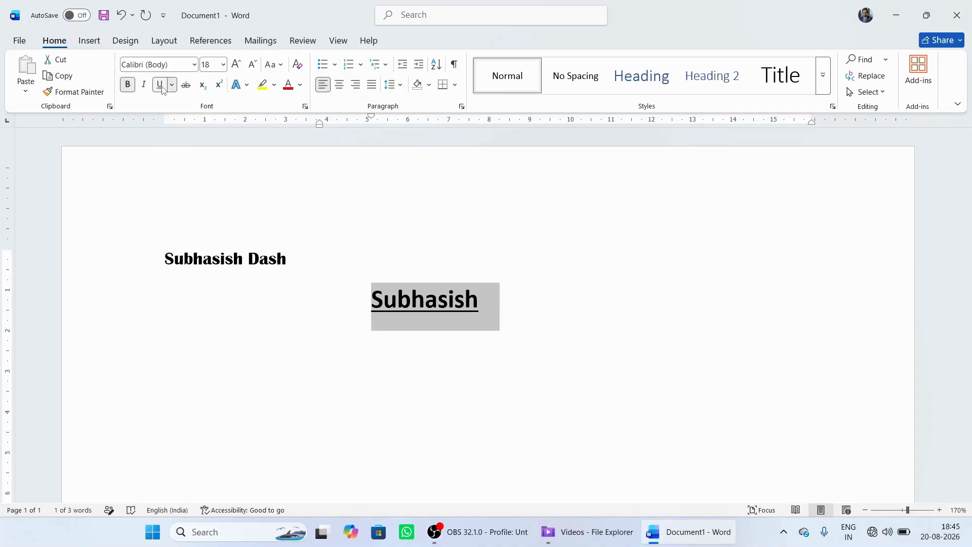
pyautogui.click(172, 85)
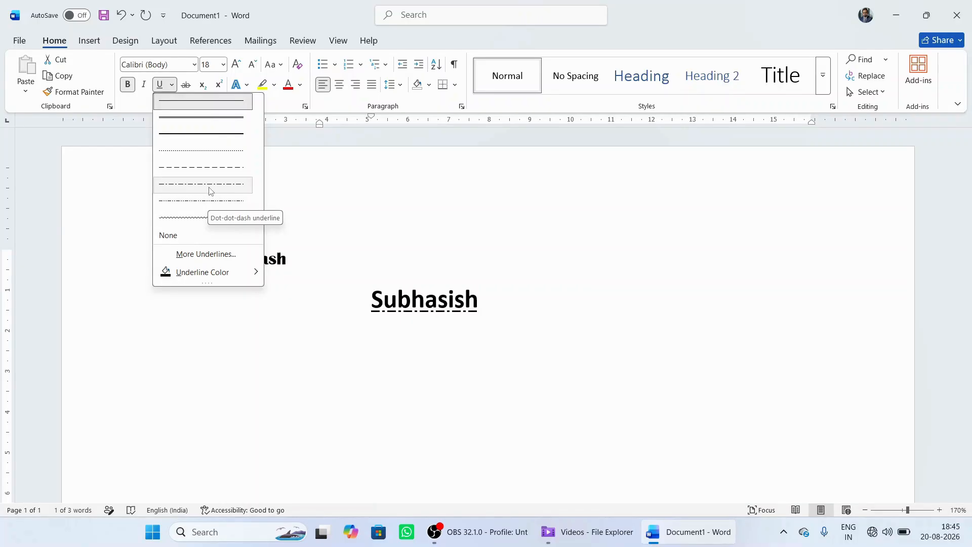
pyautogui.click(197, 118)
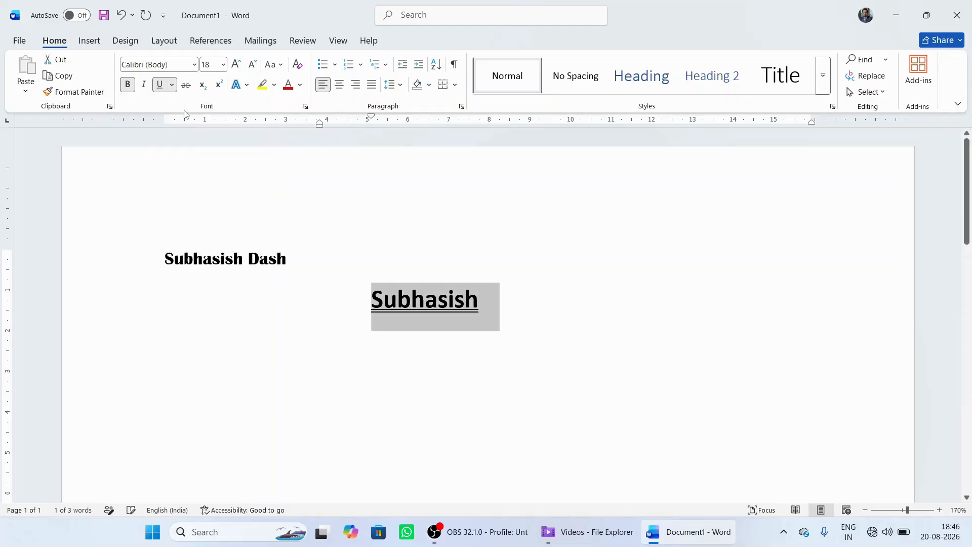
# Step: Change the underline colour of the second-line first name to a light green from the additional colours
pyautogui.click(172, 84)
pyautogui.moveTo(196, 275)
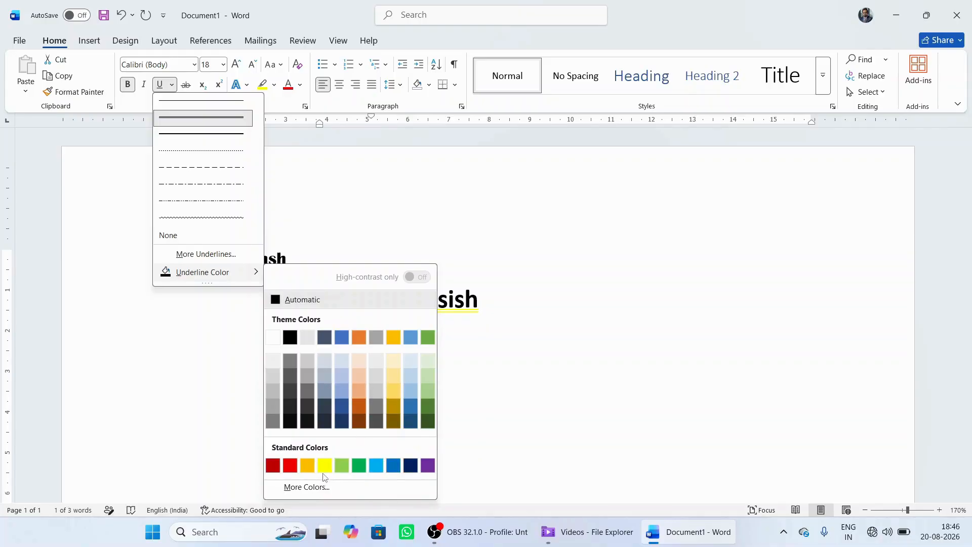
pyautogui.click(307, 487)
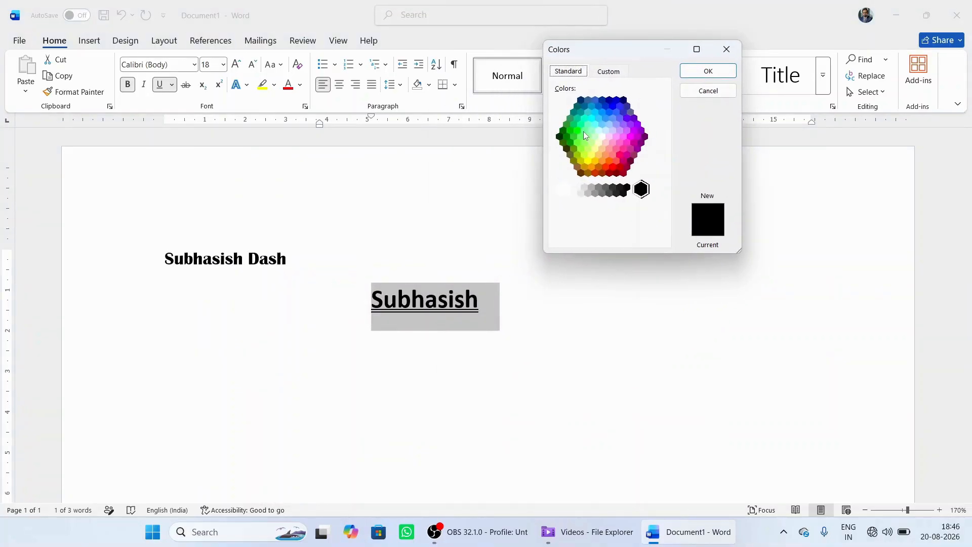
pyautogui.click(584, 132)
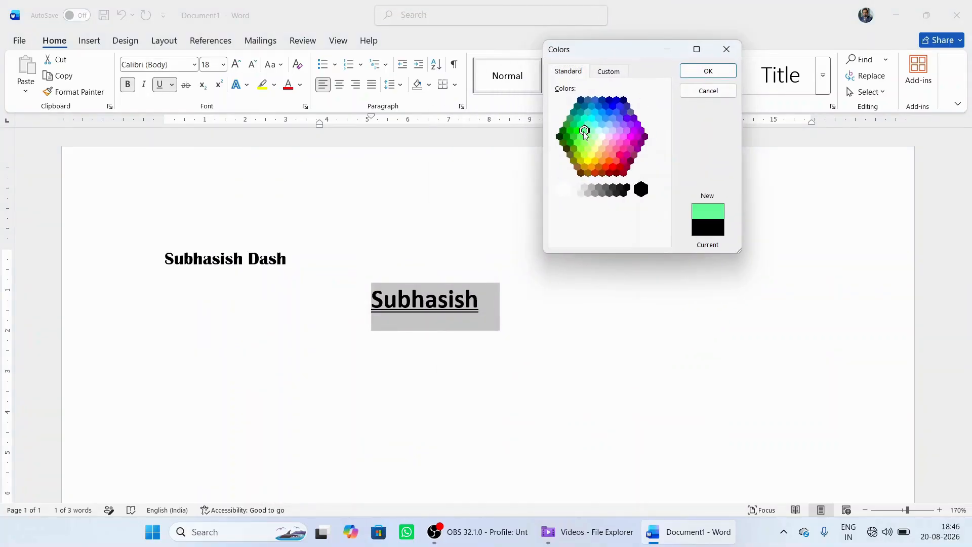
pyautogui.click(708, 72)
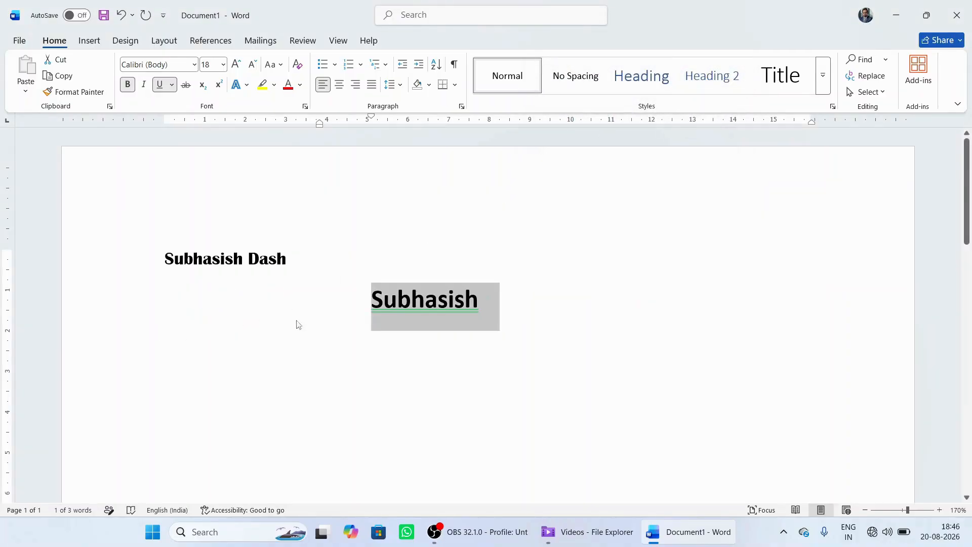
pyautogui.click(403, 492)
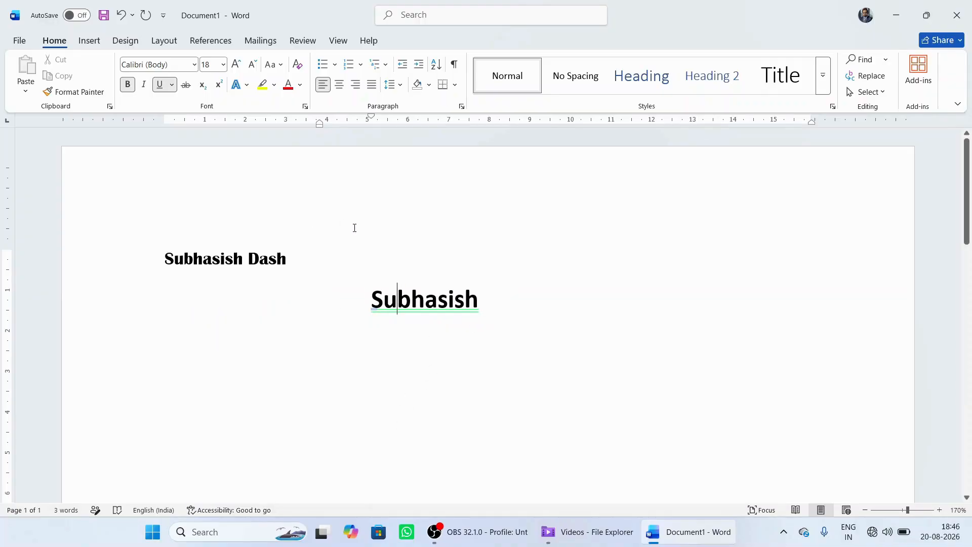
# Step: Change the font colour of the last name on the first line to the standard light blue
pyautogui.moveTo(381, 325)
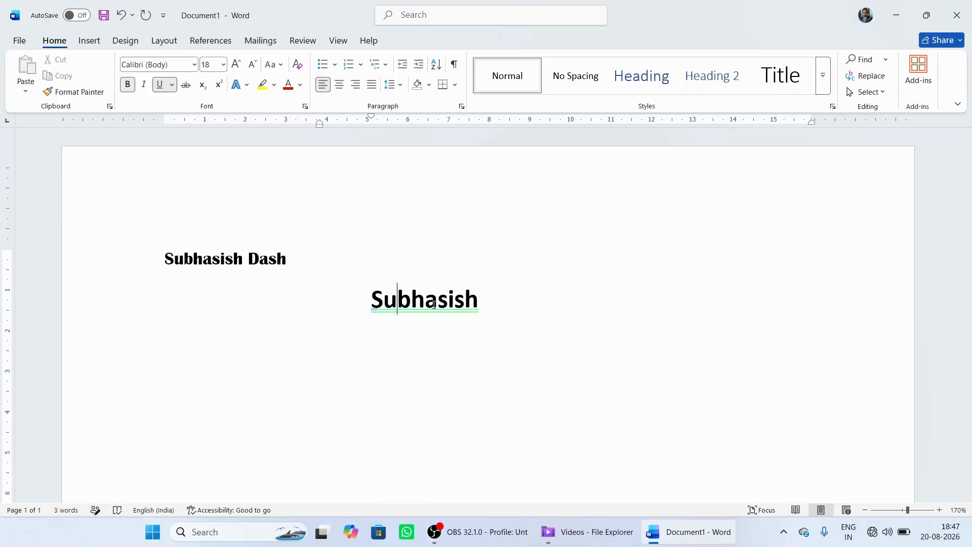
pyautogui.doubleClick(266, 260)
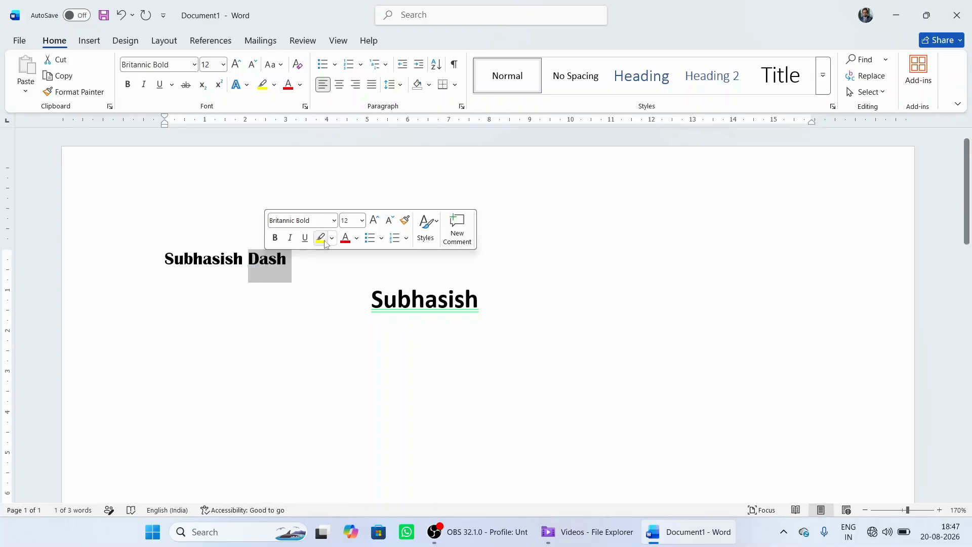
pyautogui.click(357, 239)
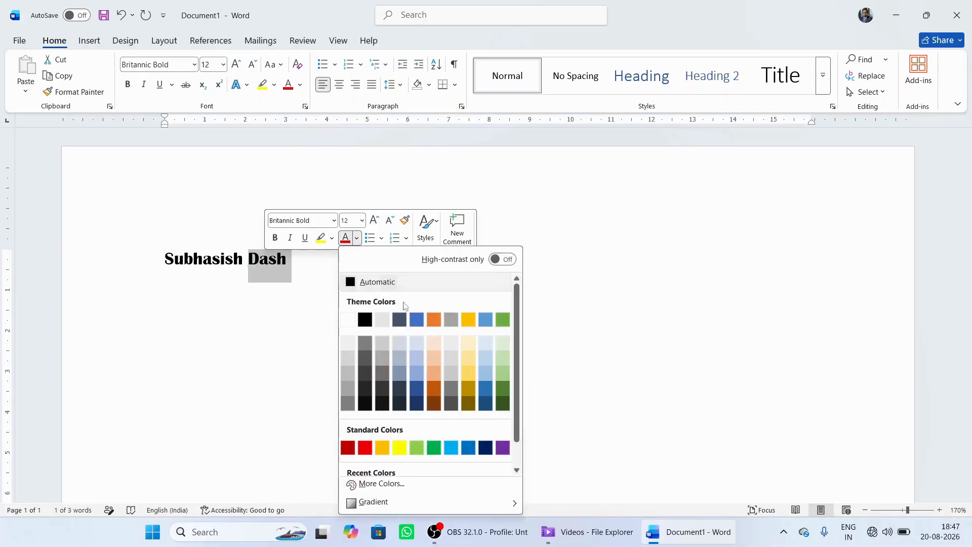
pyautogui.click(451, 447)
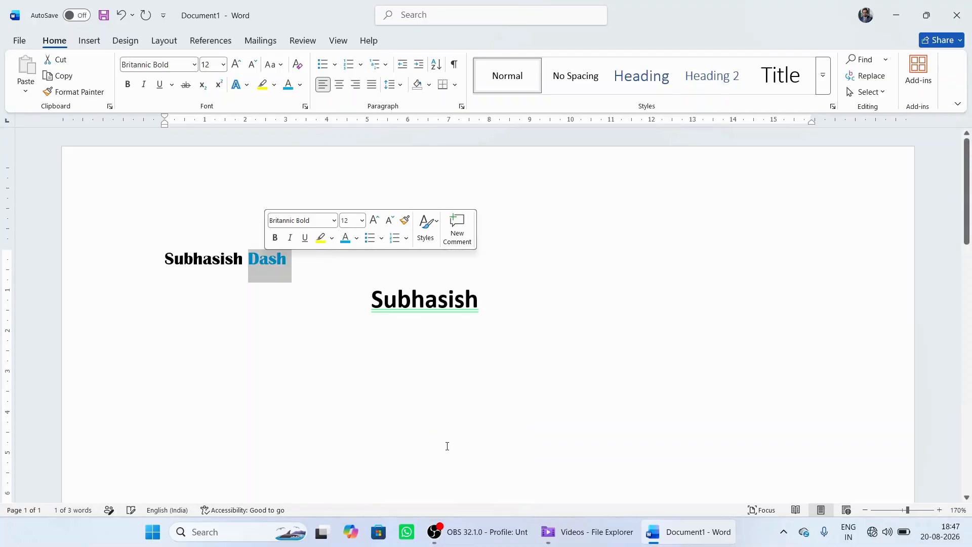
pyautogui.click(340, 375)
# Step: Change the font colour of the first name on the first line to the standard purple
pyautogui.doubleClick(219, 261)
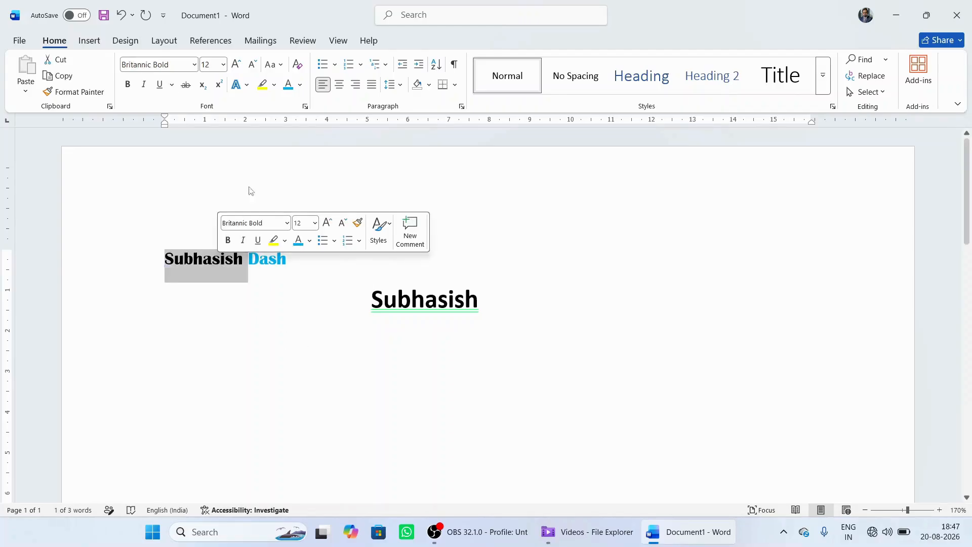
pyautogui.click(301, 85)
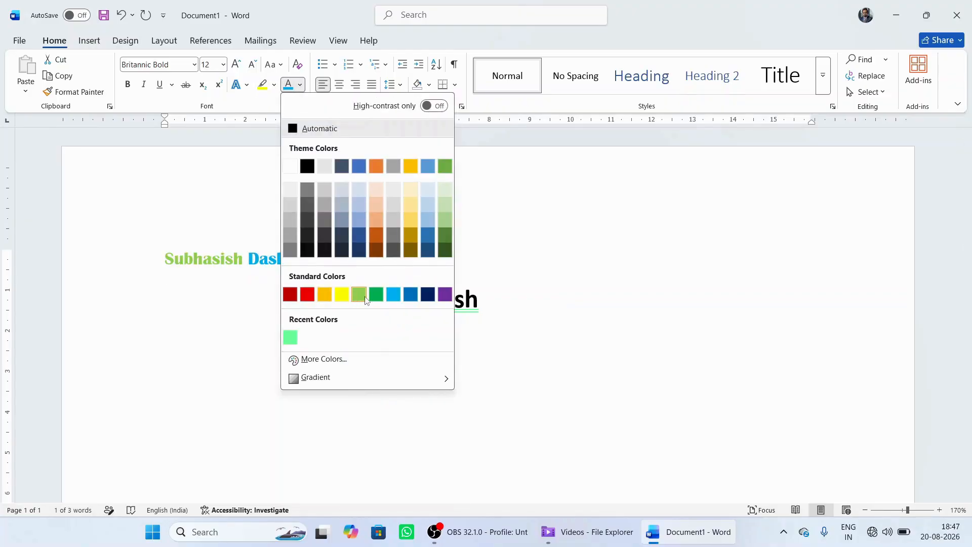
pyautogui.click(450, 296)
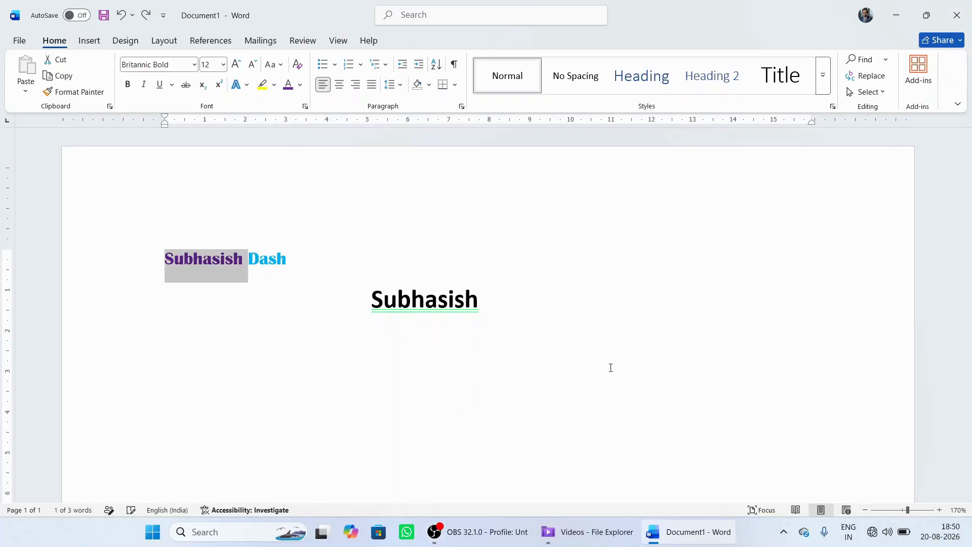
pyautogui.click(610, 367)
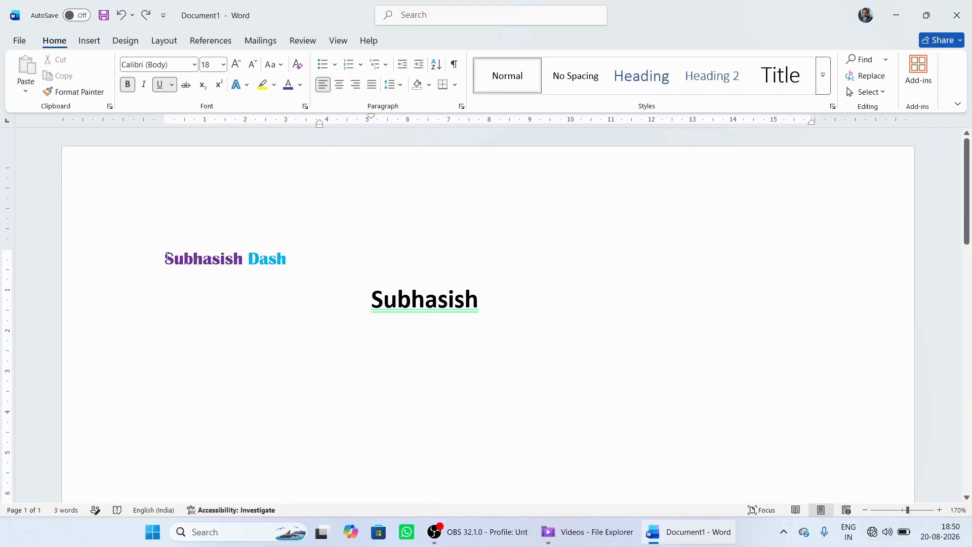
# Step: Highlight the first name on the second line in turquoise
pyautogui.moveTo(166, 258); pyautogui.dragTo(122, 265)
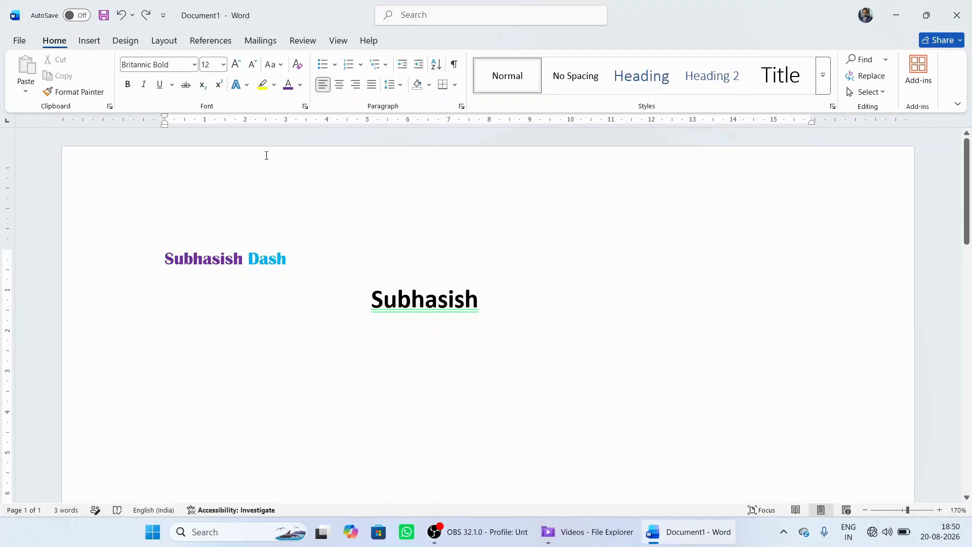
pyautogui.doubleClick(450, 302)
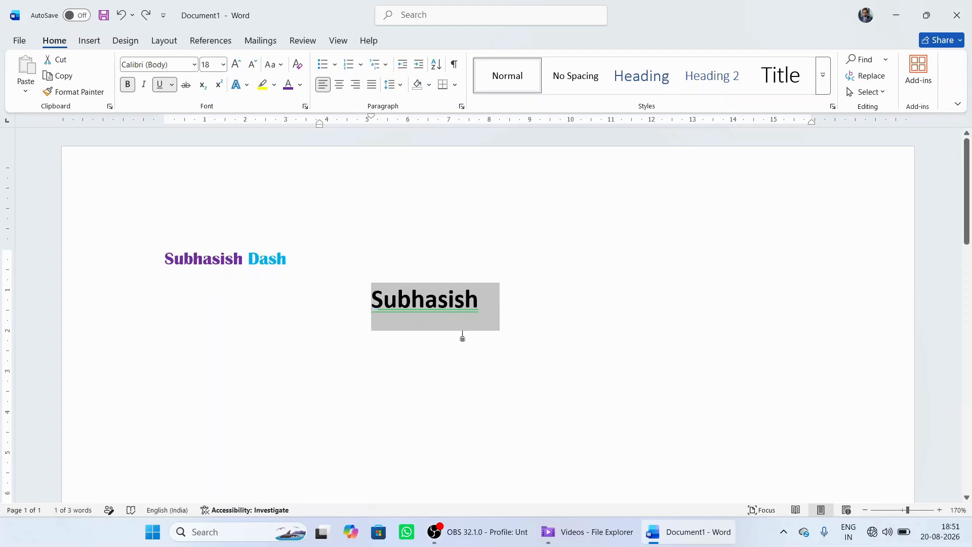
pyautogui.click(273, 86)
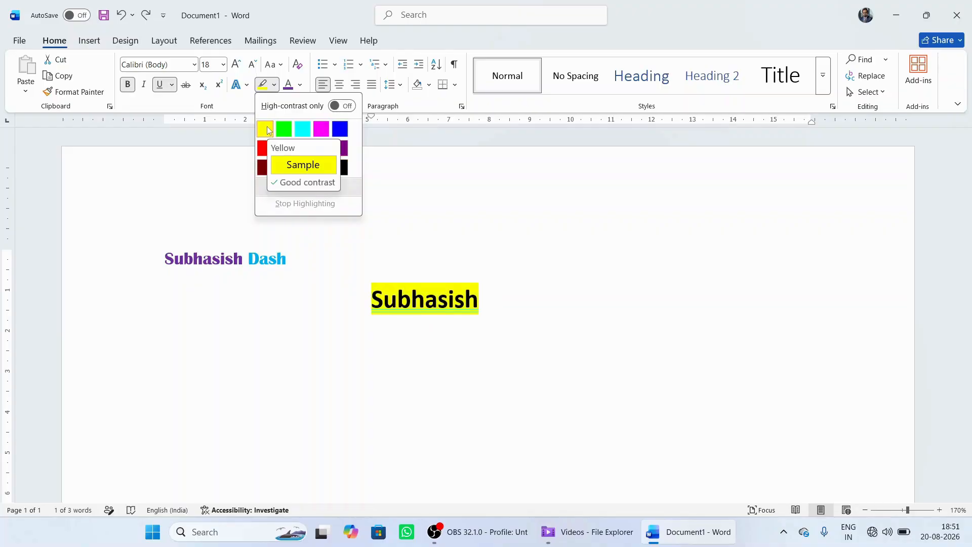
pyautogui.click(302, 131)
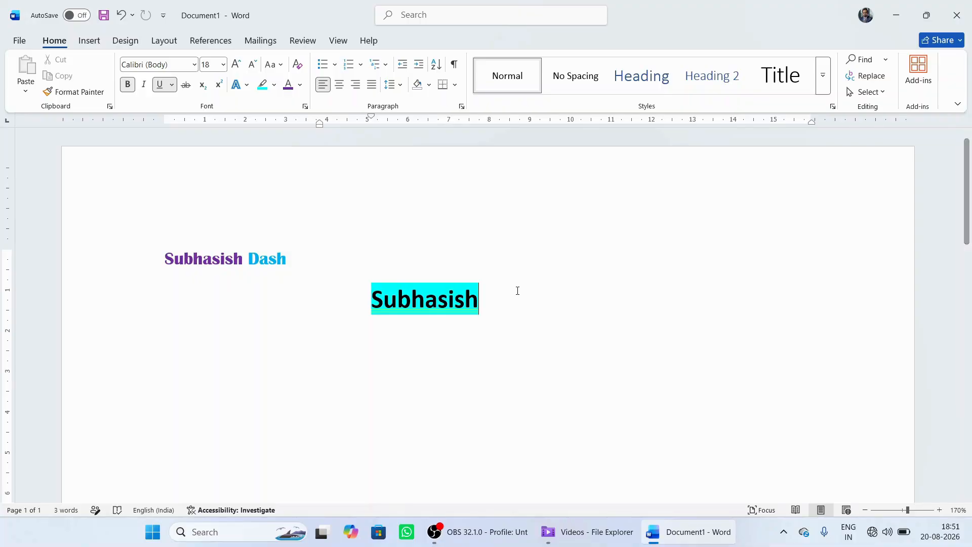
# Step: Remove the highlighting from the first name on the second line by setting it to No Color
pyautogui.click(487, 293)
pyautogui.moveTo(457, 300); pyautogui.dragTo(377, 324)
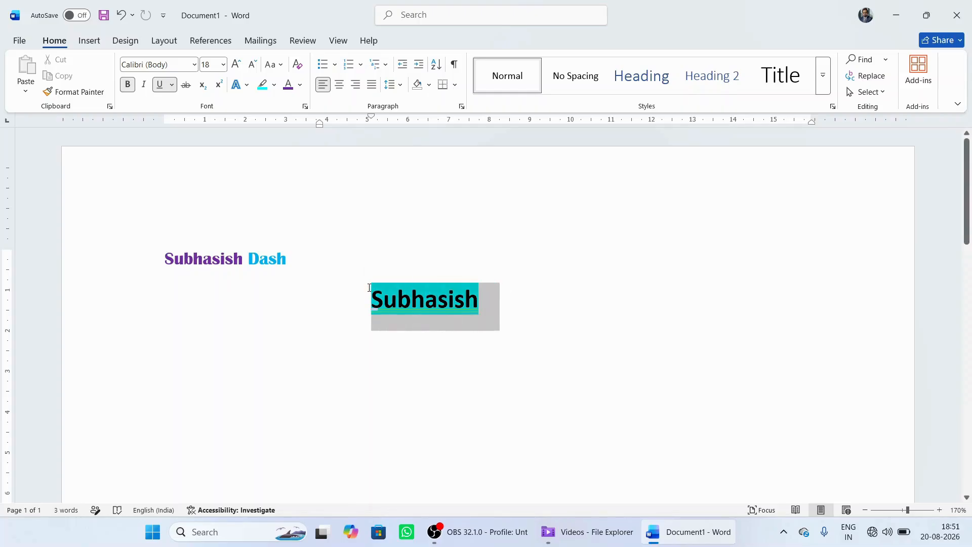
pyautogui.click(277, 89)
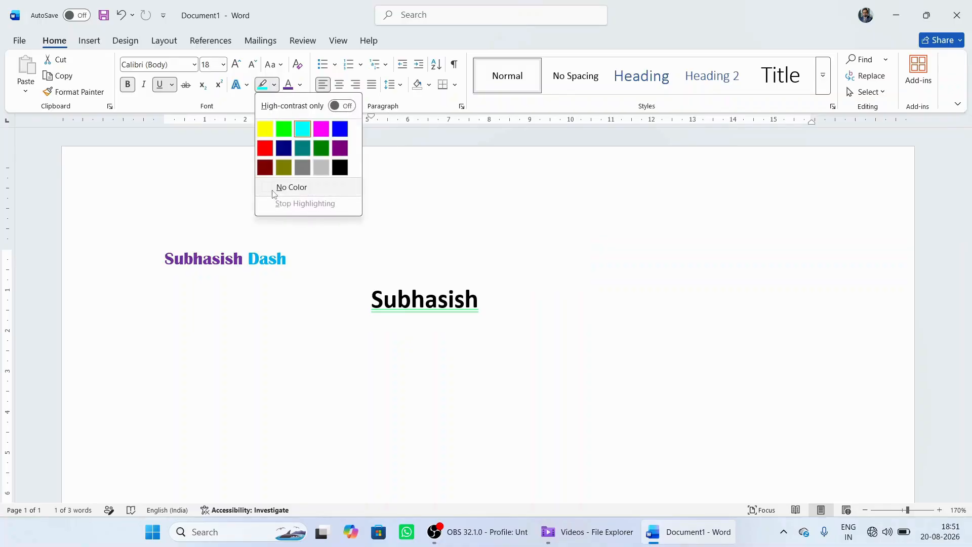
pyautogui.click(290, 187)
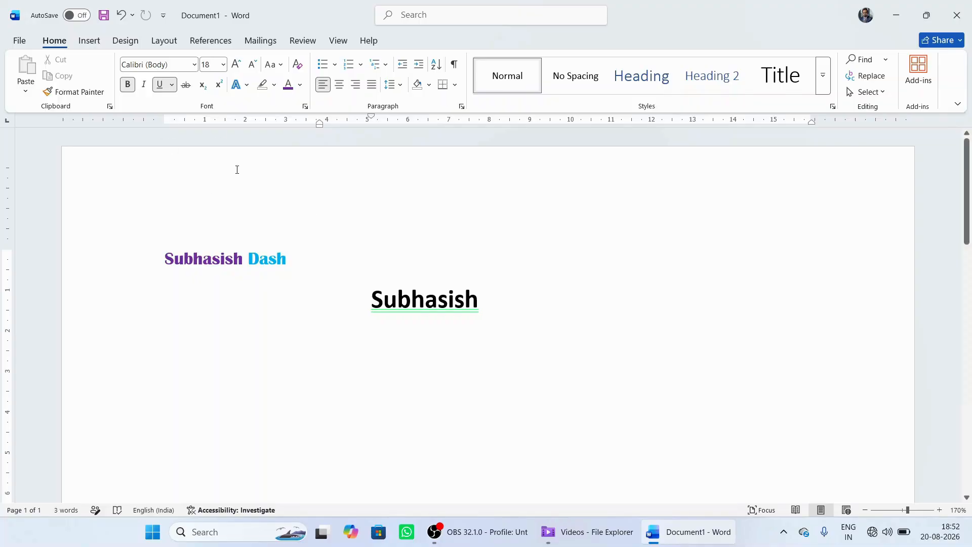
# Step: Add a new line below the second-line first name reading "Welcome to my channel"
pyautogui.click(494, 299)
pyautogui.press('Return')
pyautogui.write('weelcom')
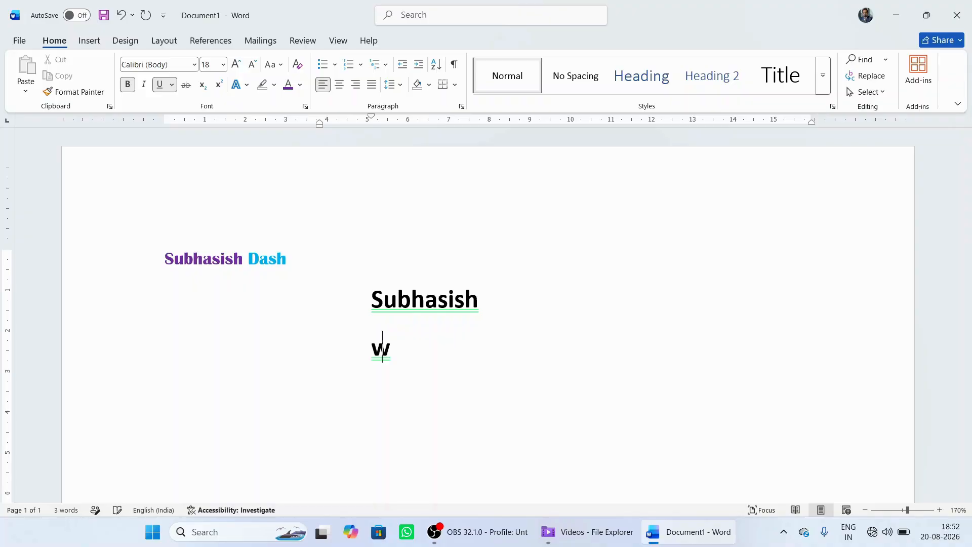
pyautogui.write('e ')
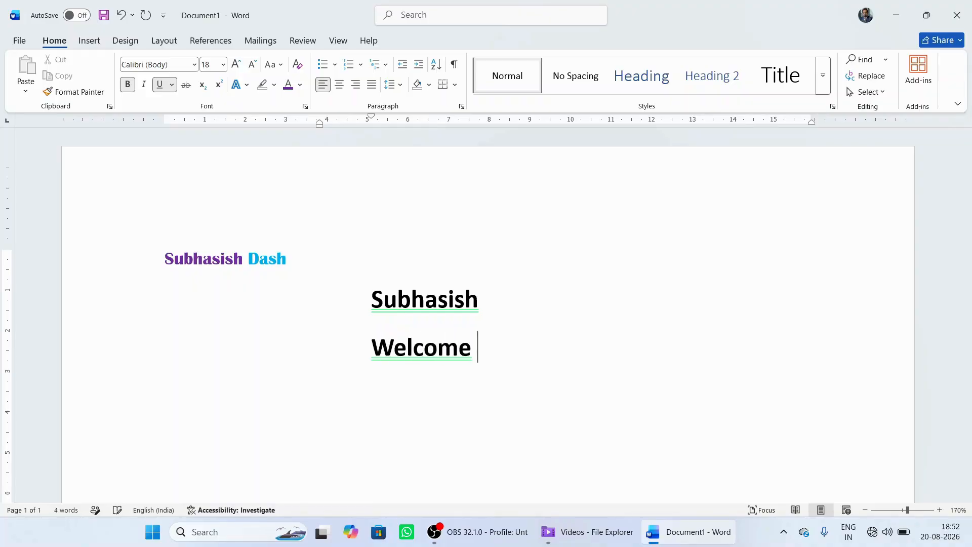
pyautogui.write('to my channel')
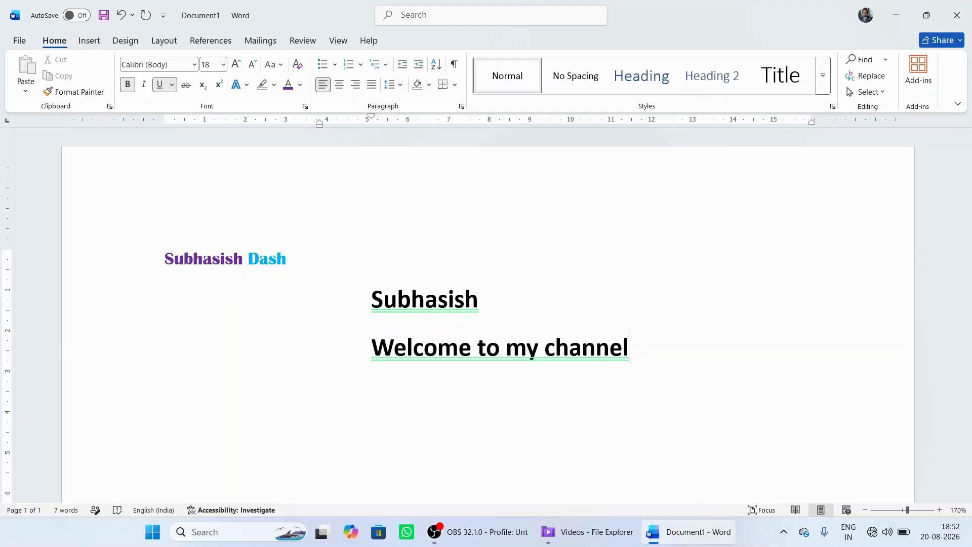
# Step: Remove the bold formatting and the underline from the "Welcome to my channel" line
pyautogui.click(480, 304)
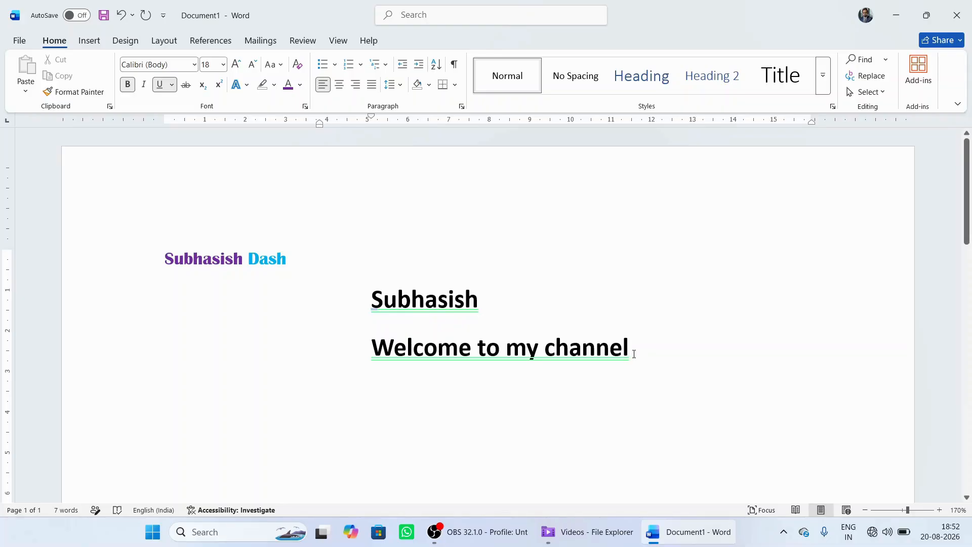
pyautogui.click(631, 353)
pyautogui.moveTo(631, 353); pyautogui.dragTo(423, 352)
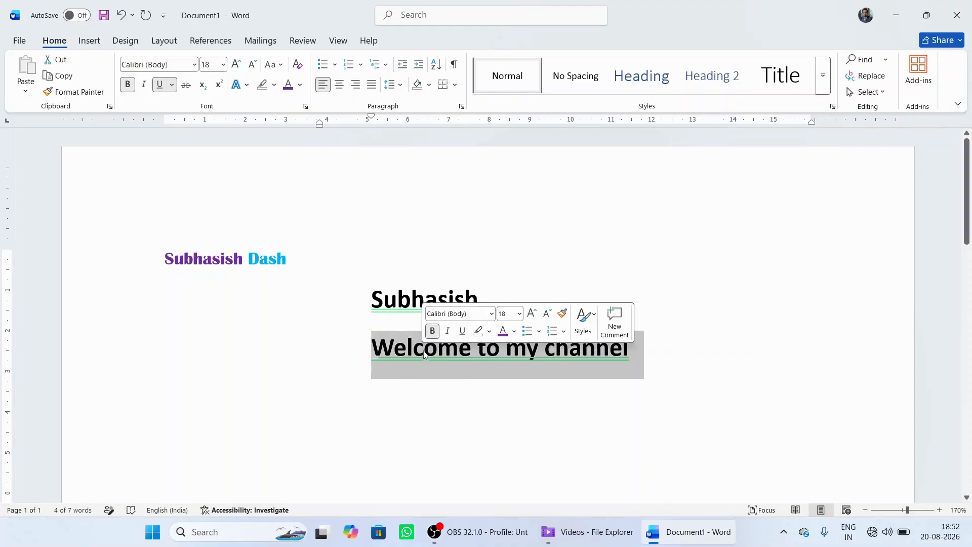
pyautogui.click(434, 330)
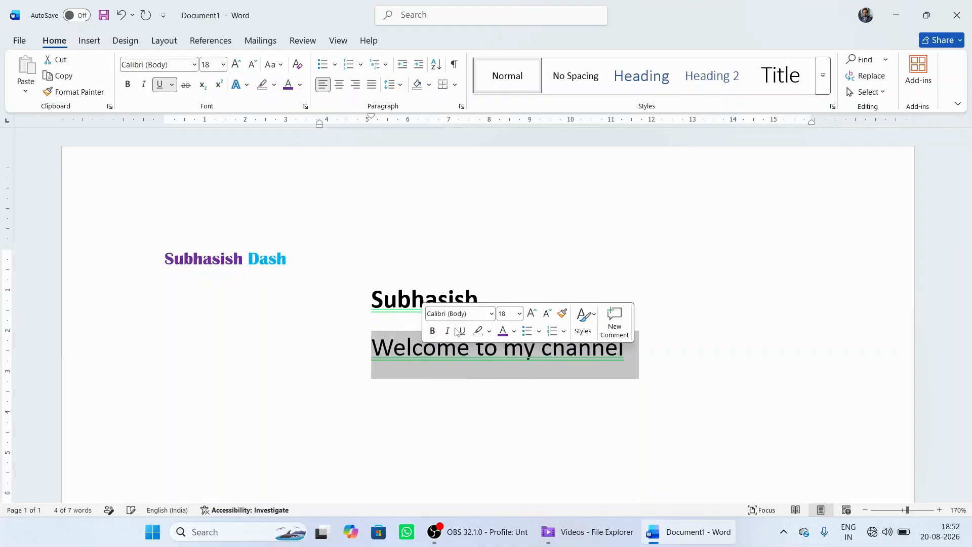
pyautogui.click(461, 331)
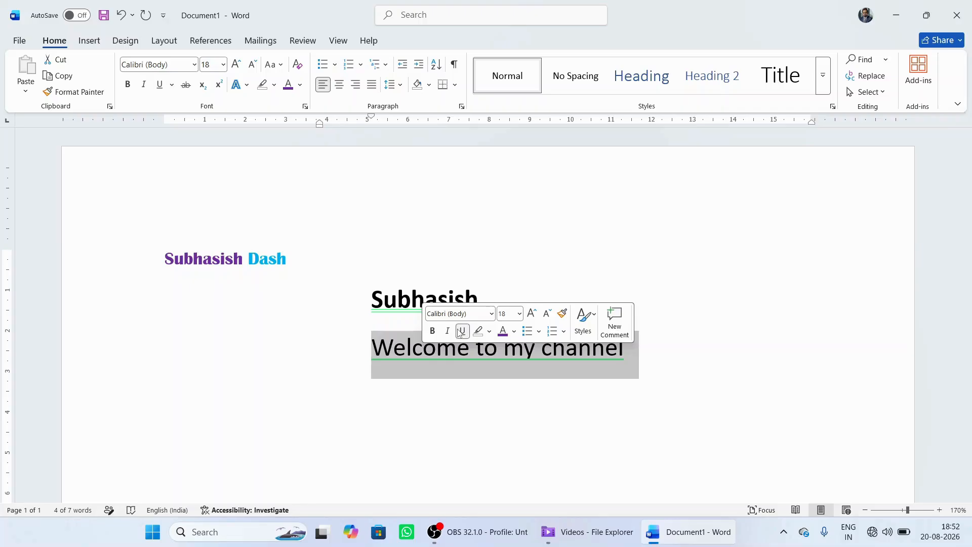
pyautogui.click(460, 331)
pyautogui.click(571, 236)
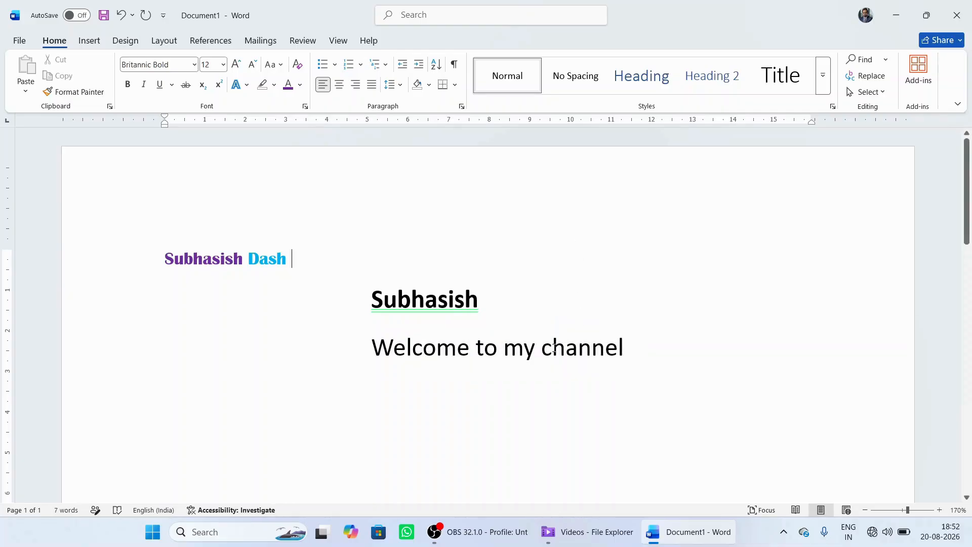
pyautogui.click(625, 348)
pyautogui.write('.')
pyautogui.press('BackSpace')
# Step: Change the case of the "Welcome to my channel" line to lowercase
pyautogui.click(386, 347)
pyautogui.moveTo(624, 350); pyautogui.dragTo(395, 348)
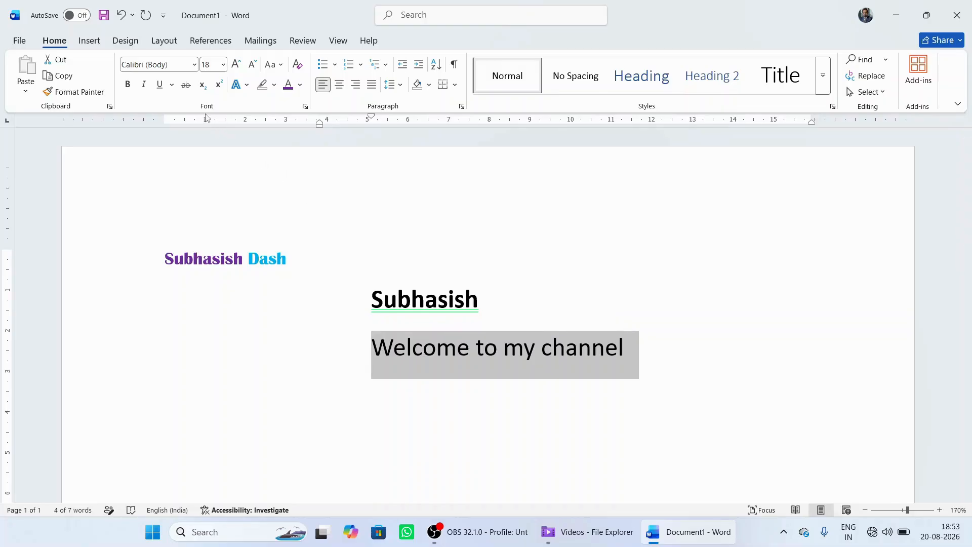
pyautogui.click(277, 62)
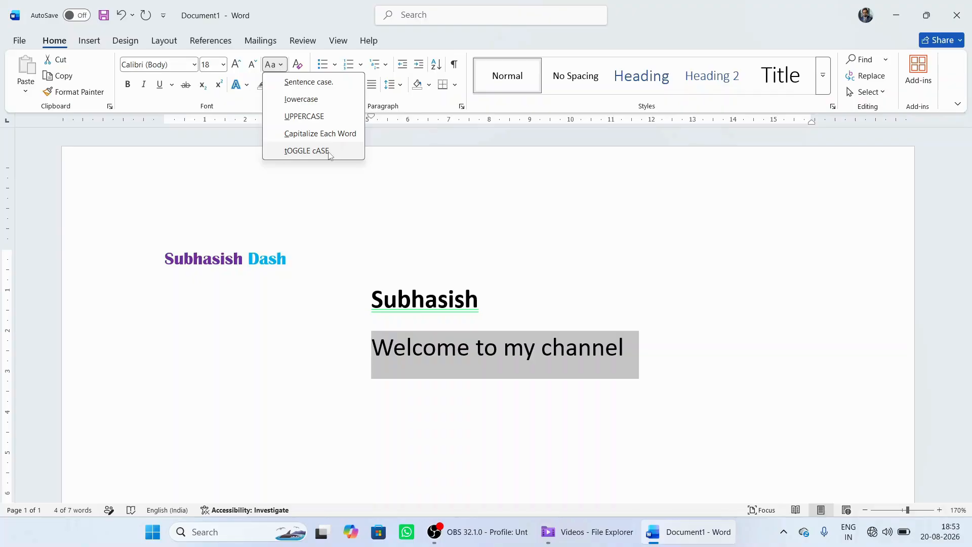
pyautogui.click(315, 106)
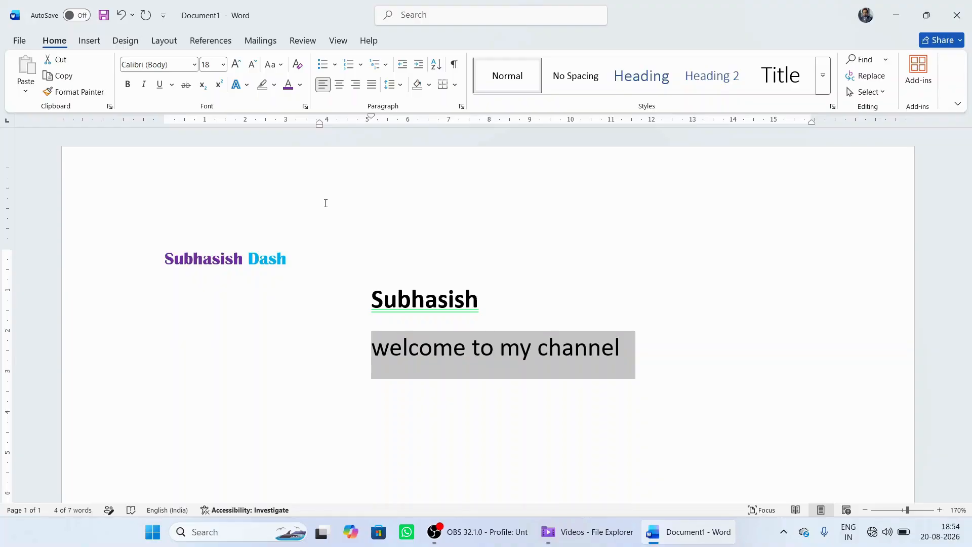
# Step: Change the case of the welcome line to UPPERCASE, followed by Capitalize Each Word
pyautogui.click(281, 66)
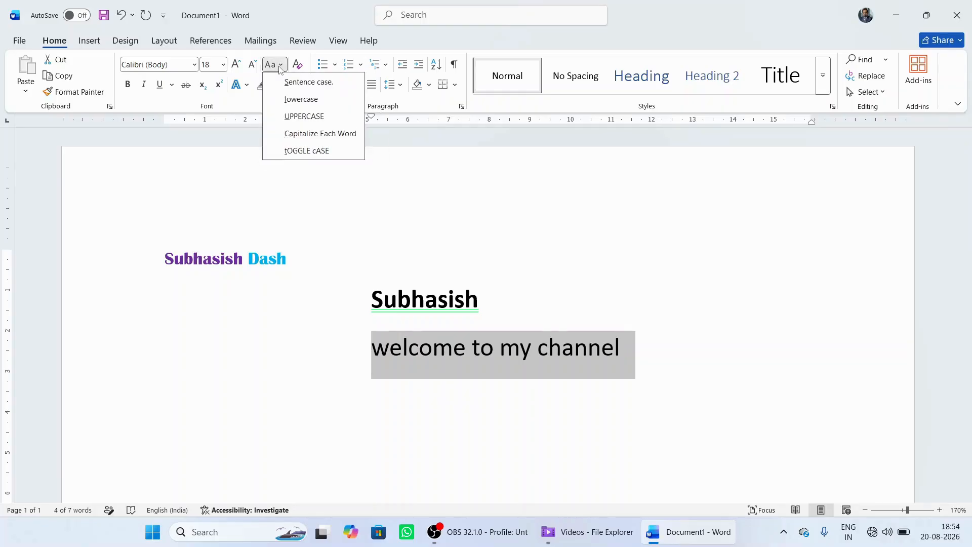
pyautogui.click(312, 117)
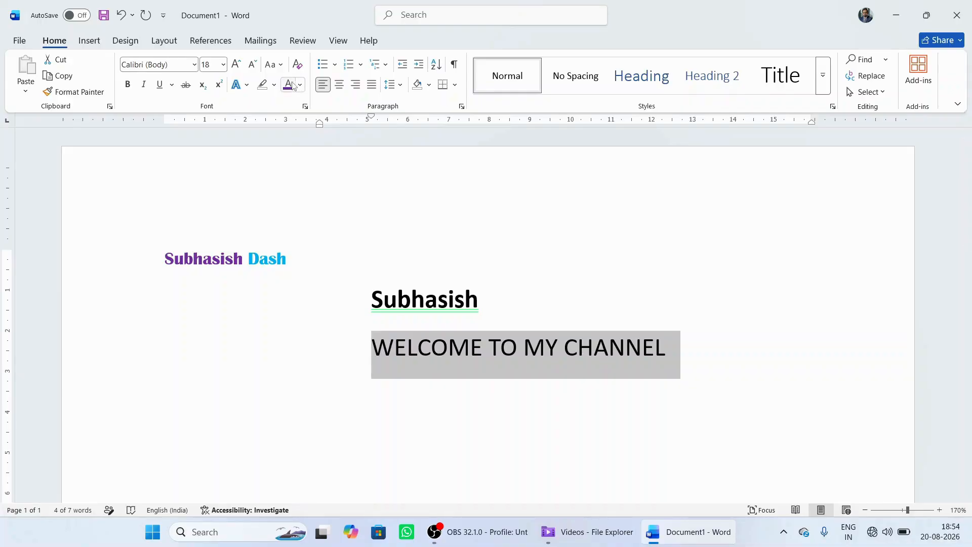
pyautogui.click(281, 66)
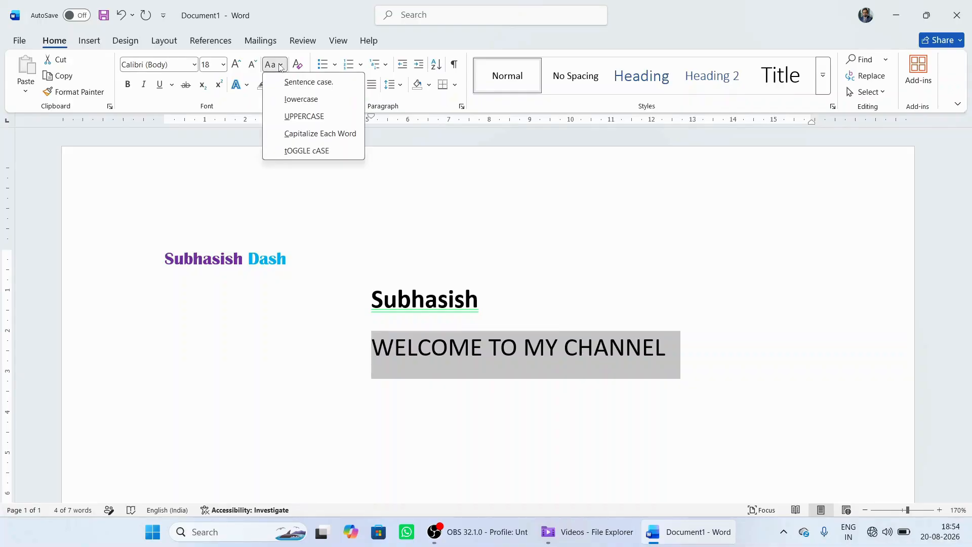
pyautogui.click(321, 136)
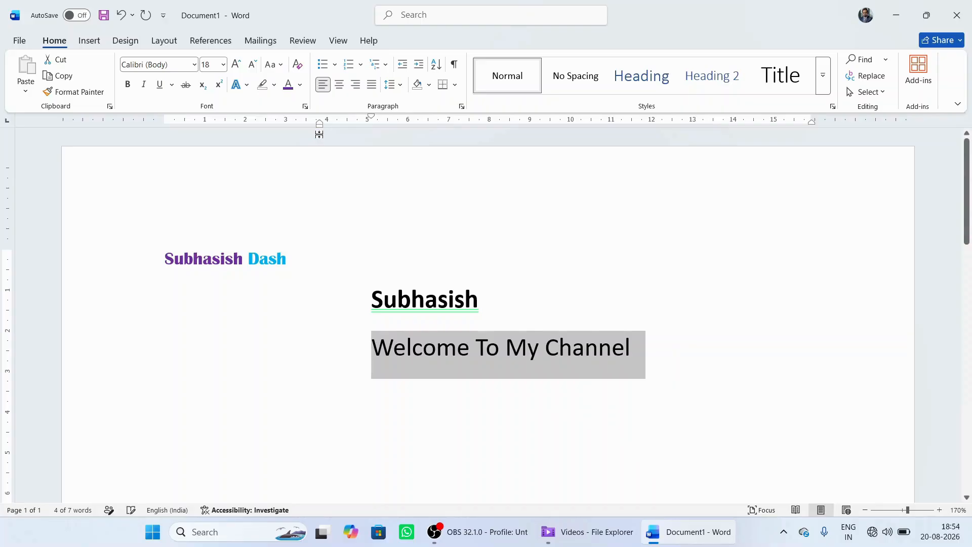
pyautogui.click(393, 364)
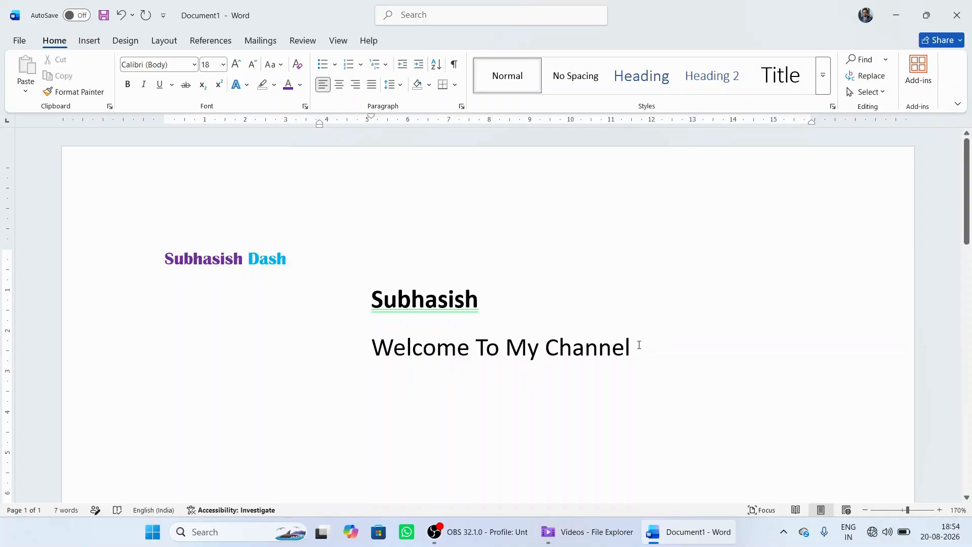
# Step: Change the case of the "Welcome To My Channel" line to Sentence case
pyautogui.moveTo(638, 345); pyautogui.dragTo(371, 347)
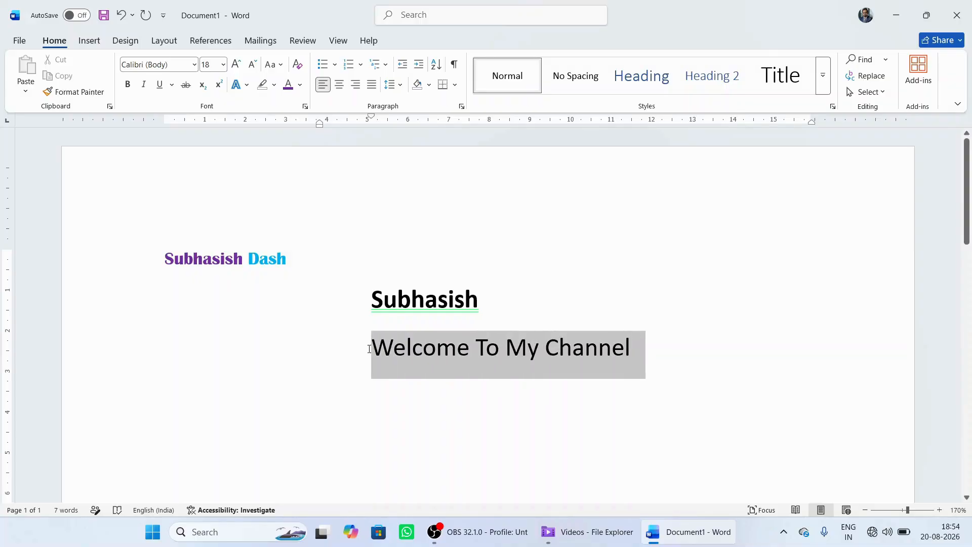
pyautogui.click(281, 64)
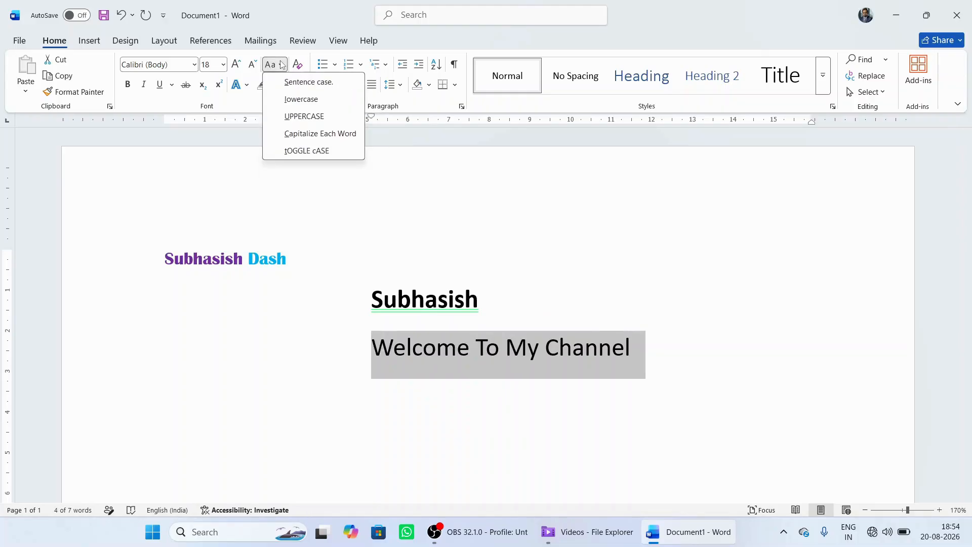
pyautogui.click(323, 83)
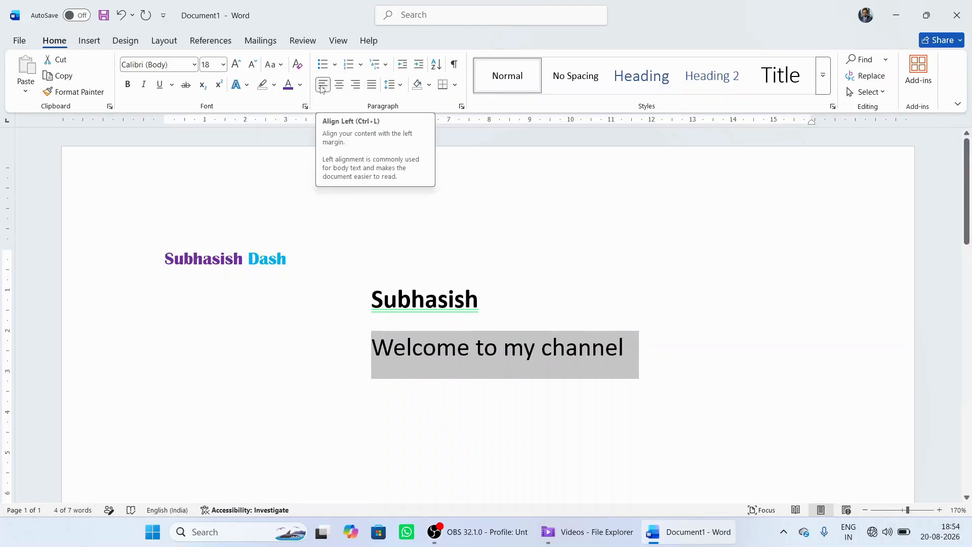
pyautogui.click(361, 234)
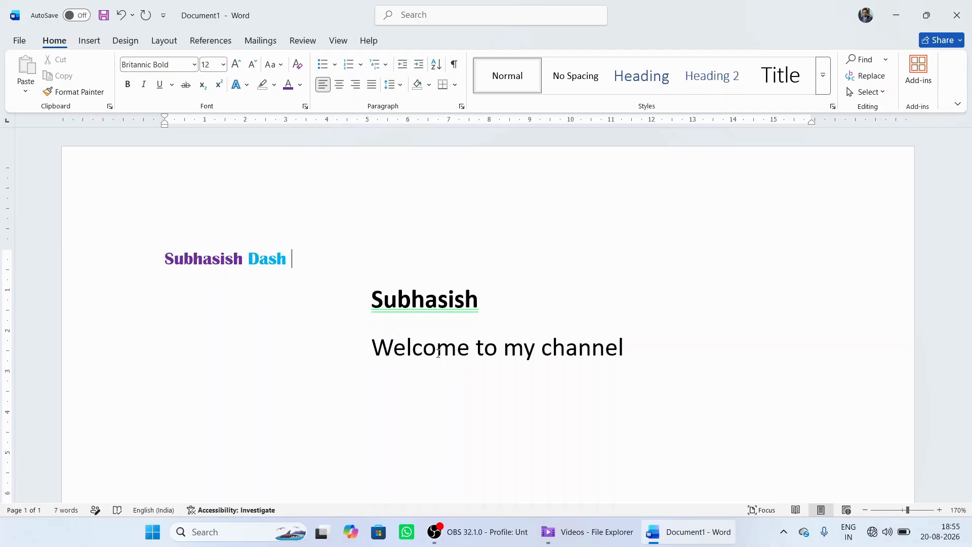
# Step: Capitalise the "o" in "Welcome" and the "a" and final "l" in "channel" so the line reads "WelcOme to my chAnneL"
pyautogui.click(439, 353)
pyautogui.press('BackSpace')
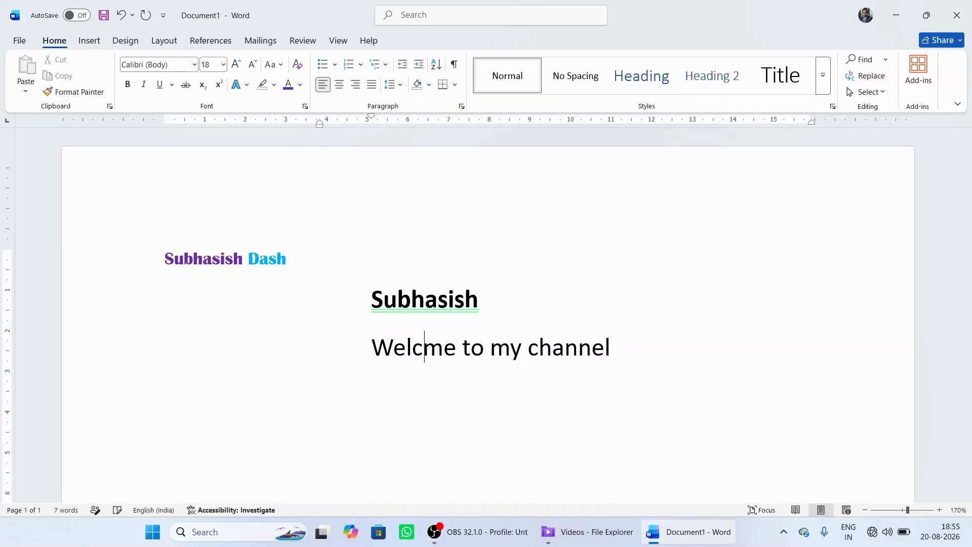
pyautogui.write('O')
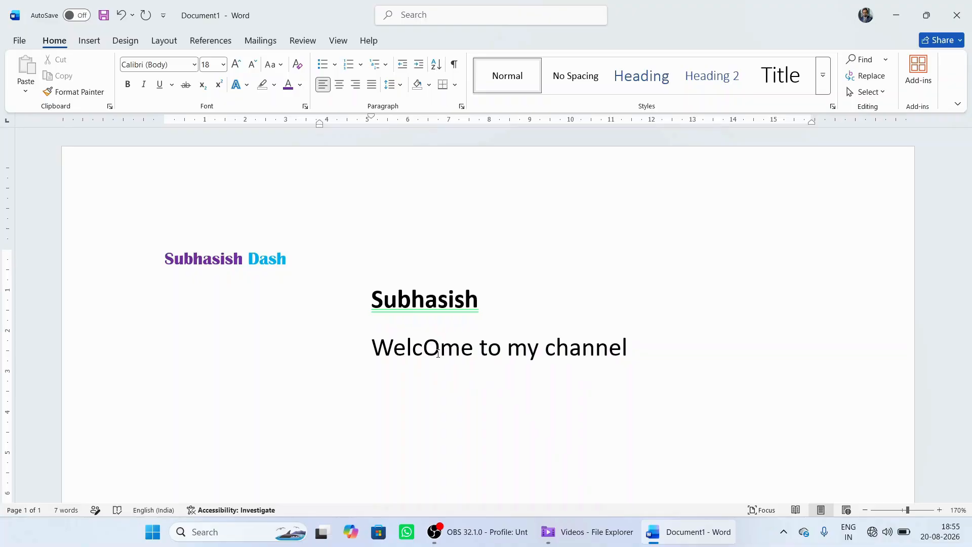
pyautogui.click(580, 350)
pyautogui.press('BackSpace')
pyautogui.write('A')
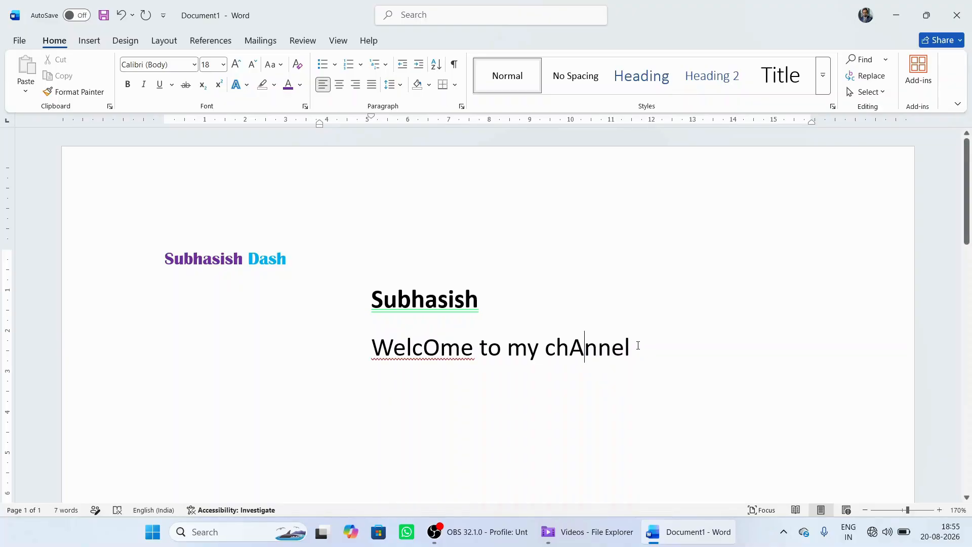
pyautogui.click(634, 345)
pyautogui.press('BackSpace')
pyautogui.write('L')
# Step: Invert the capitalisation of the whole "WelcOme to my chAnneL" line with the tOGGLE cASE option
pyautogui.moveTo(641, 349); pyautogui.dragTo(437, 347)
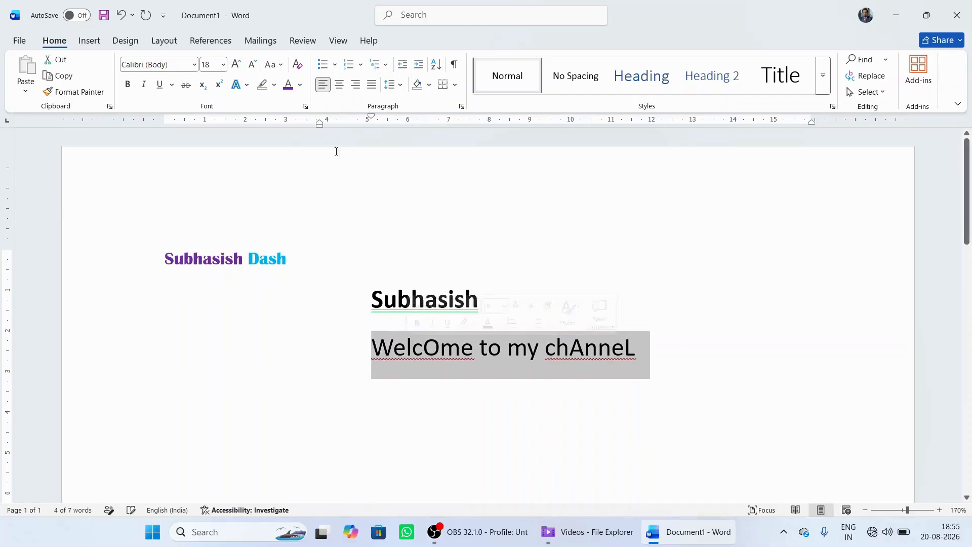
pyautogui.click(274, 64)
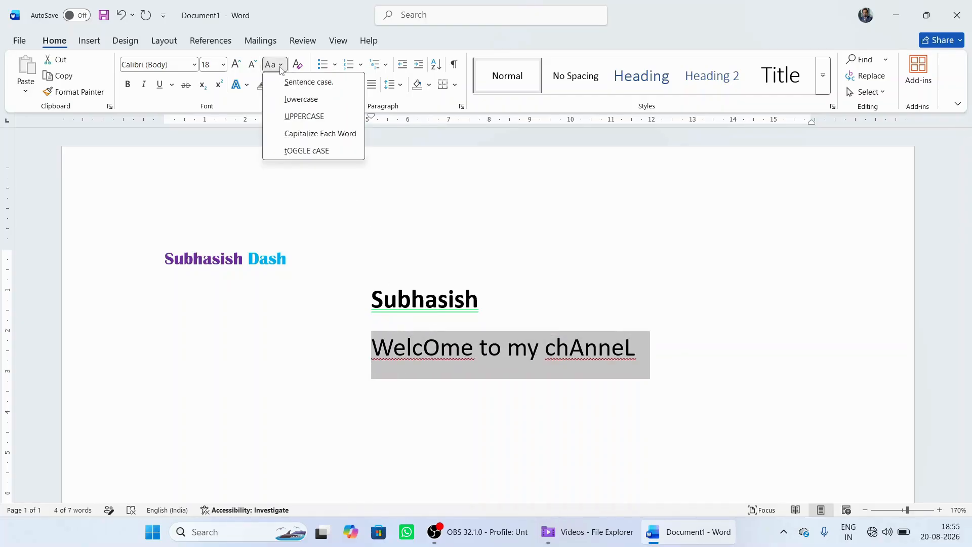
pyautogui.click(314, 151)
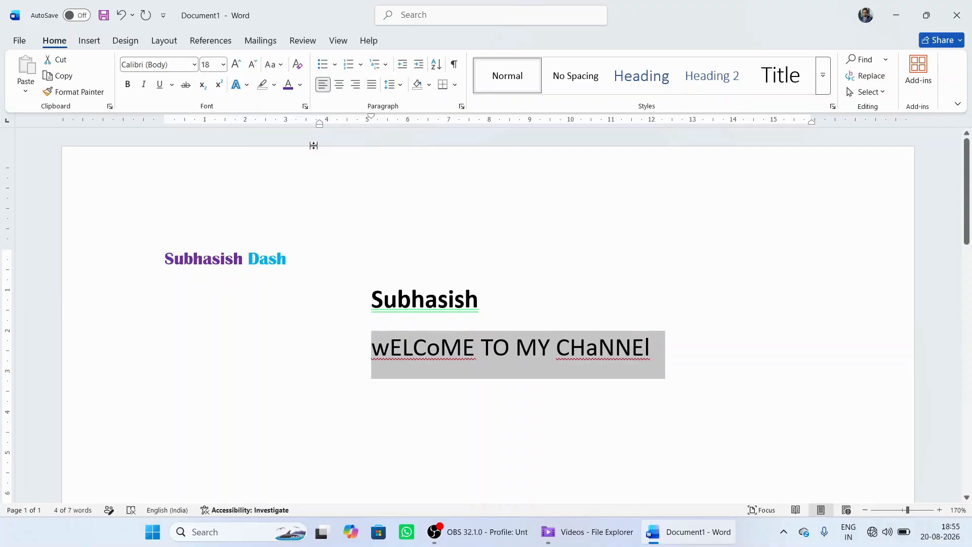
pyautogui.click(562, 292)
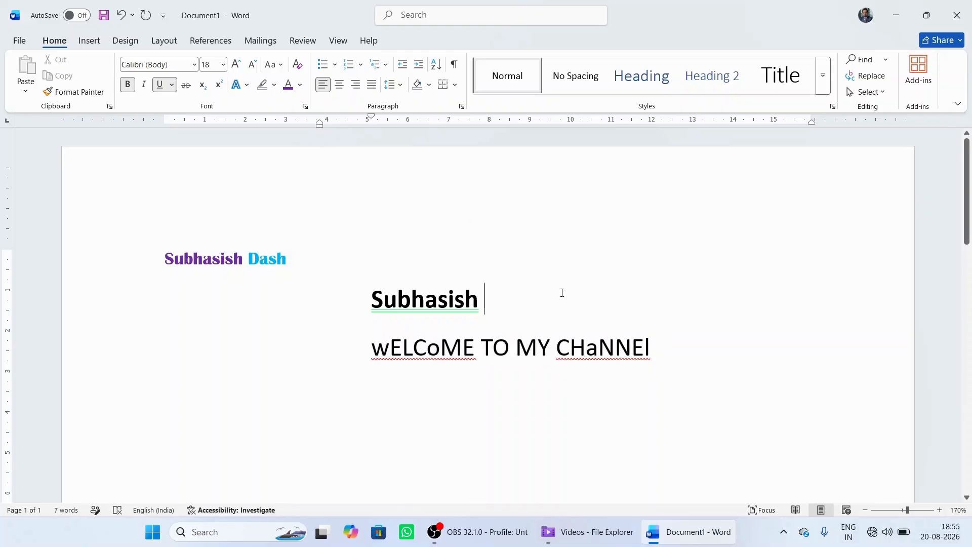